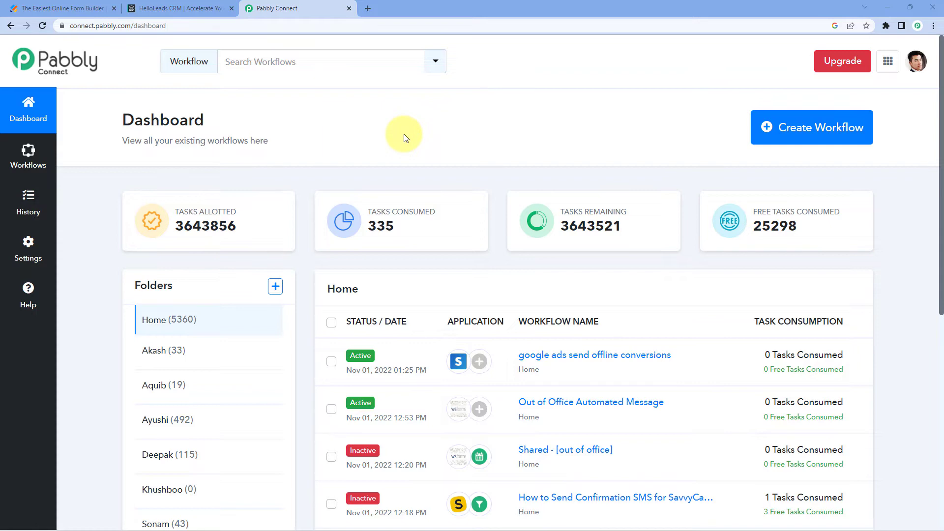
Create a new workflow named "Jotform to HelloLeads"
click(767, 130)
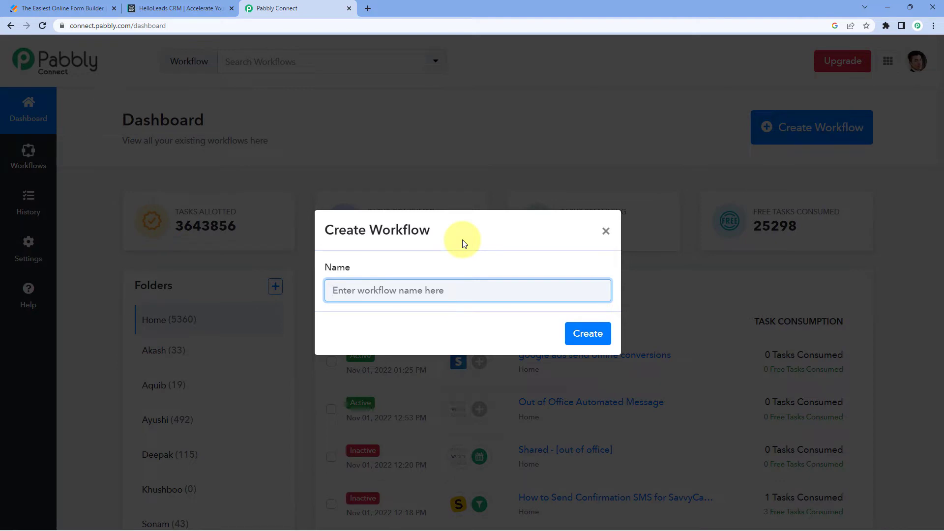
text(Jotform to Hell)
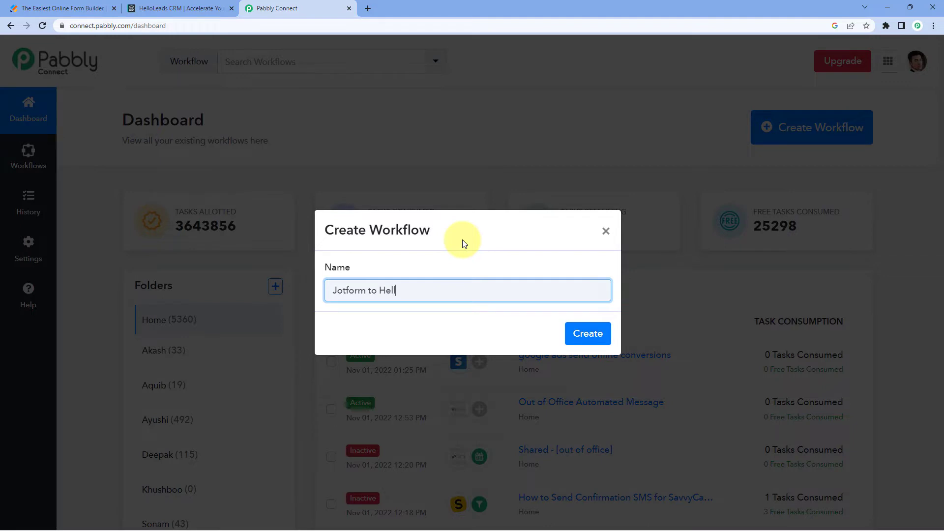
text(oLeads)
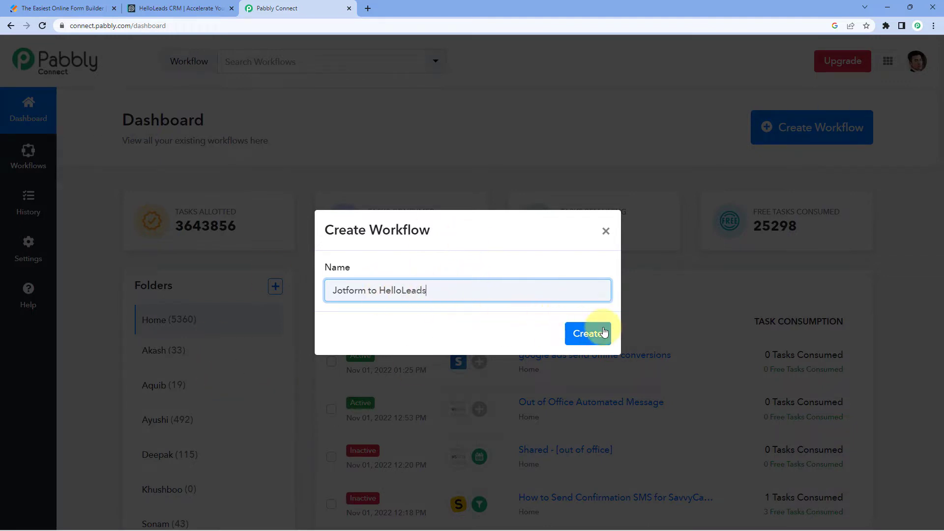
click(594, 332)
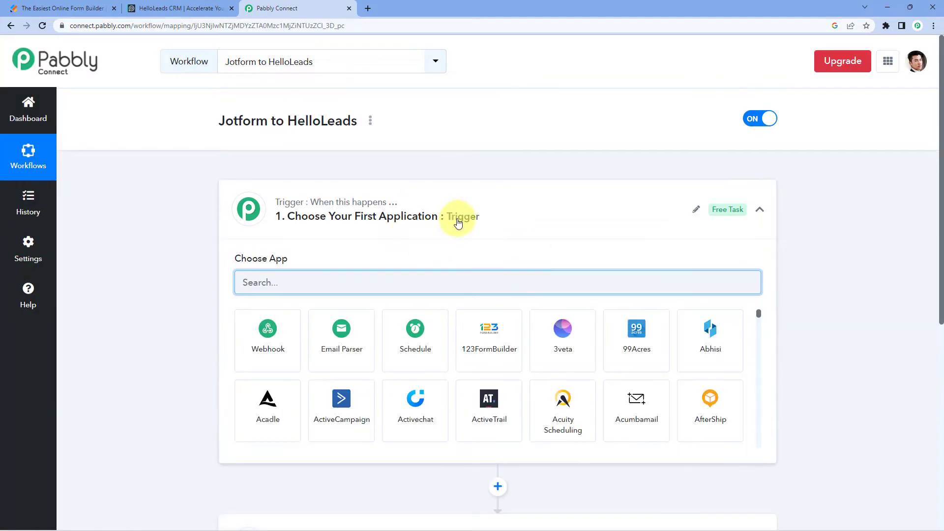
Choose JotForm as the trigger application of the workflow
click(457, 223)
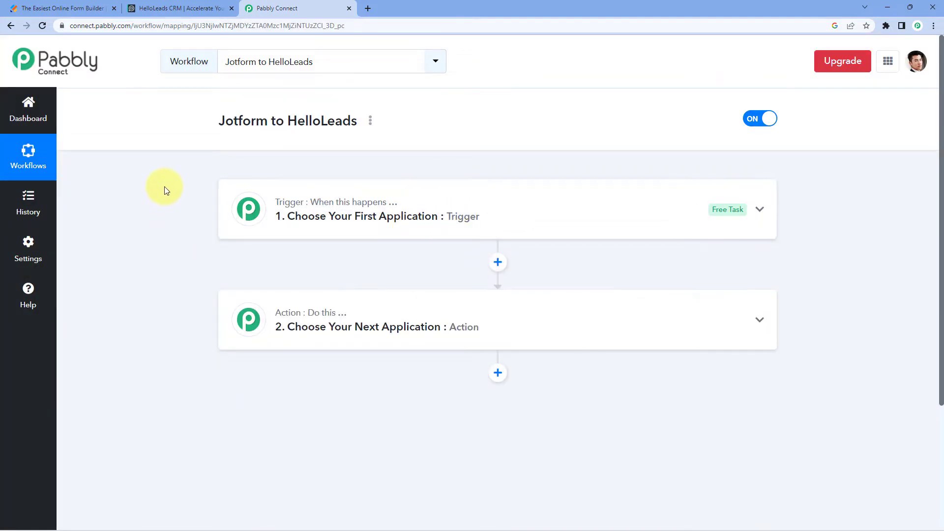
scroll(164, 187, down, 1)
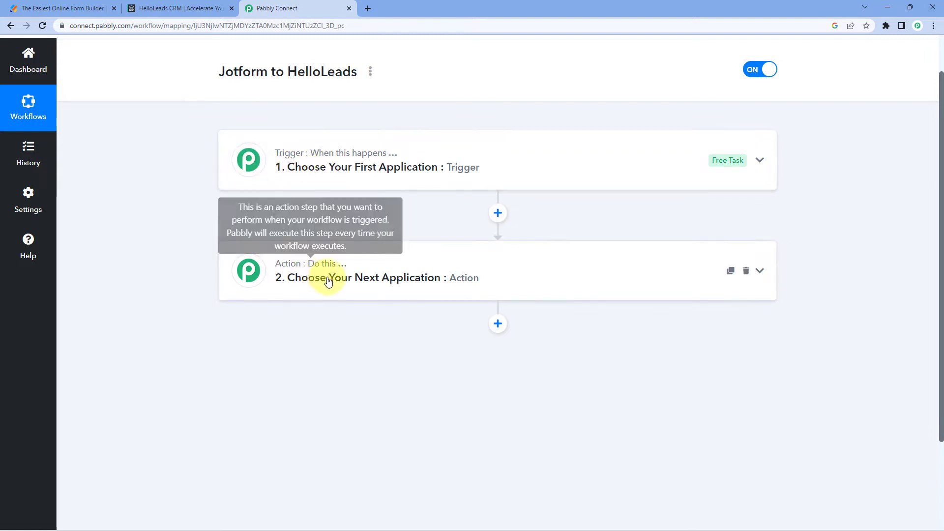
click(399, 167)
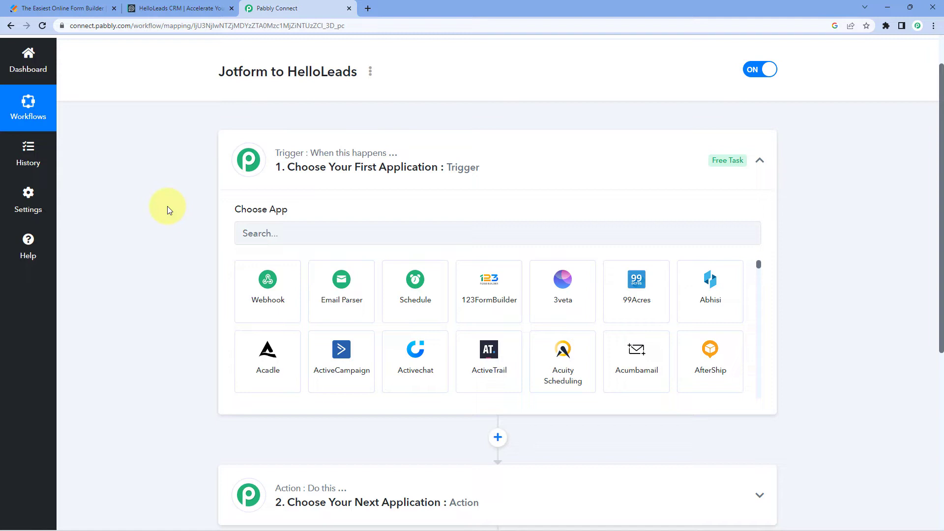
scroll(168, 205, down, 1)
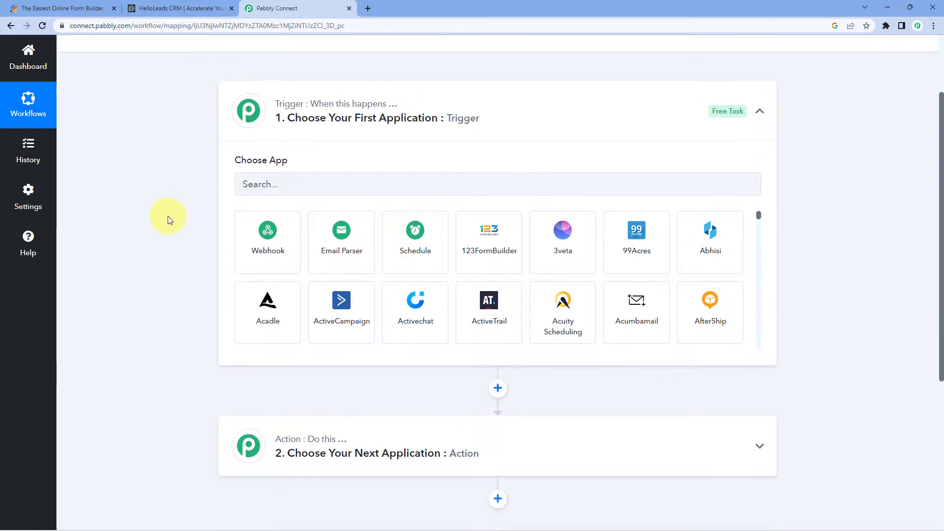
click(299, 184)
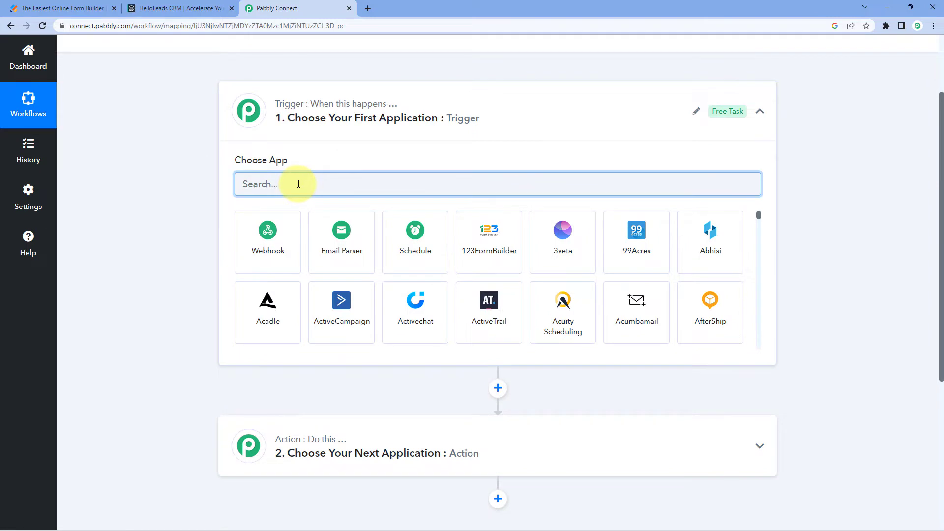
text(Jot)
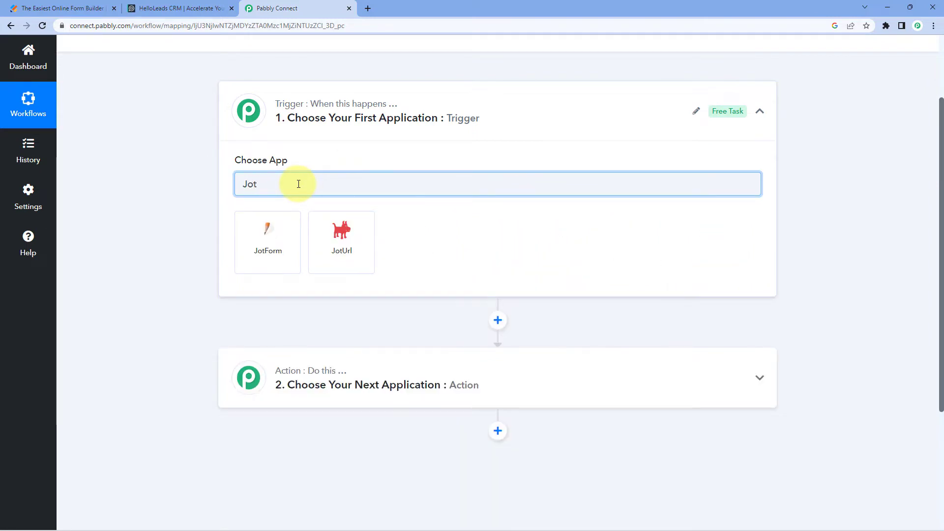
click(286, 227)
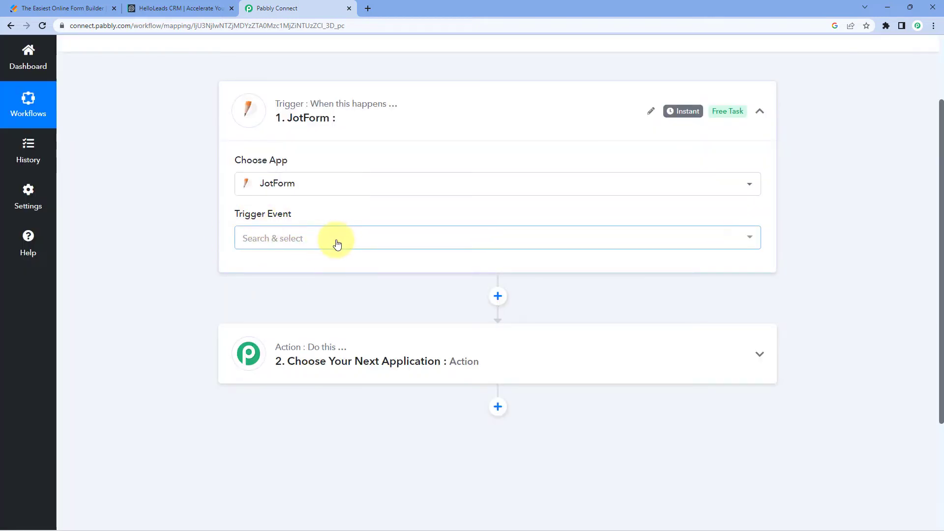
Set the JotForm trigger event to New Response and copy the trigger's webhook URL
click(334, 241)
scroll(185, 255, down, 1)
click(327, 247)
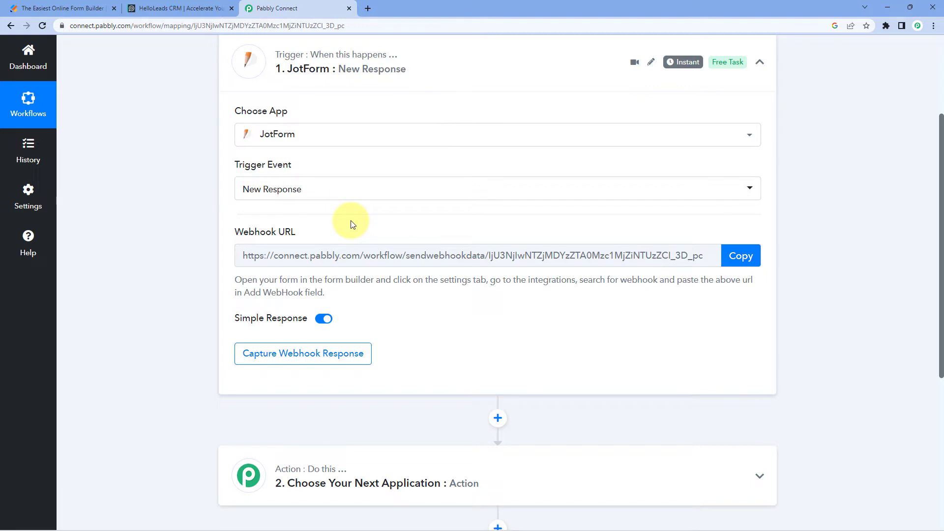
click(744, 257)
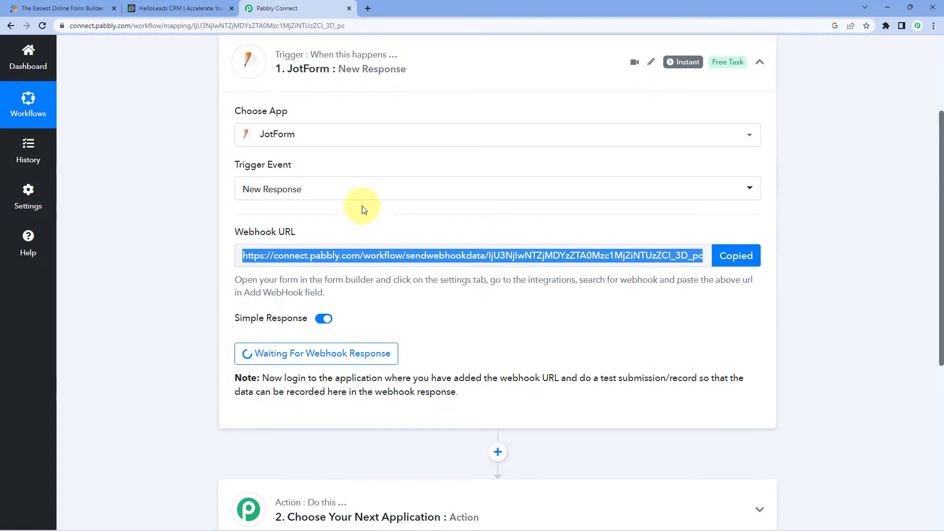
Switch to Jotform, review the registration form's fields, and open the WebHooks integration in the form's settings
click(37, 8)
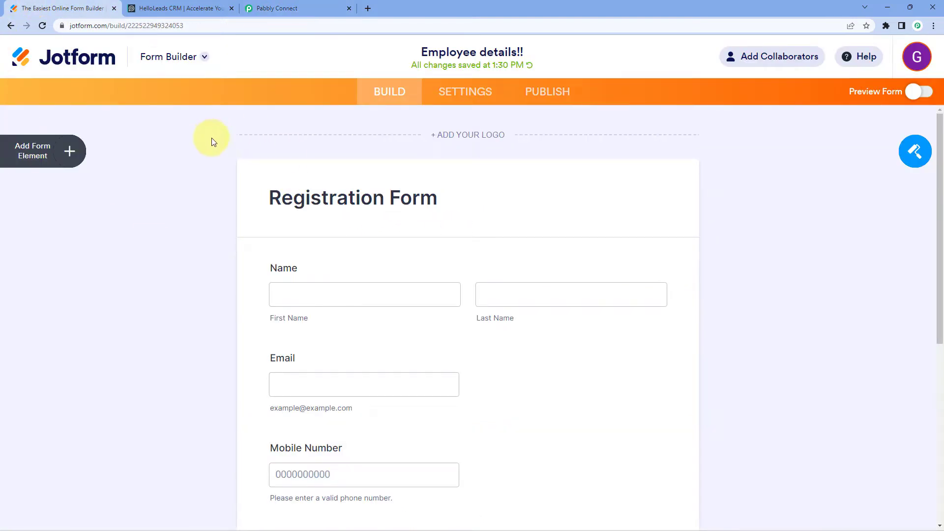
scroll(214, 141, down, 3)
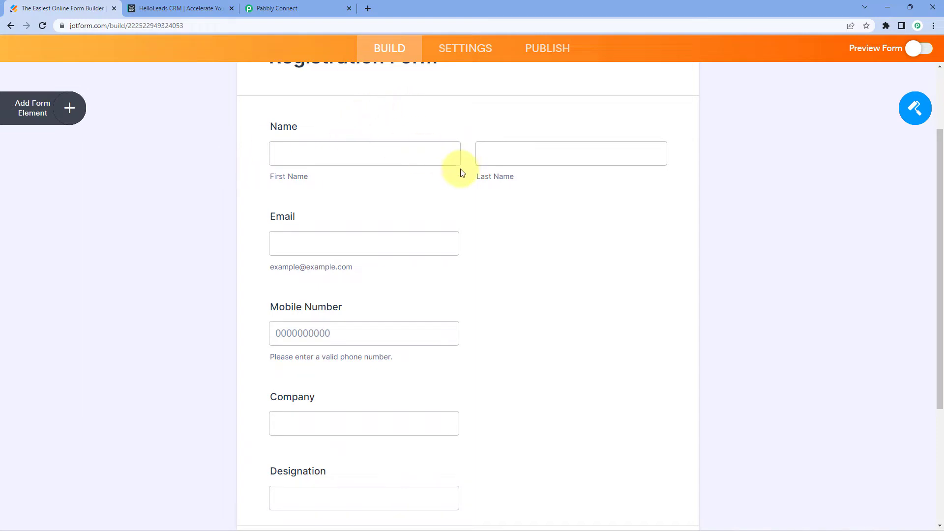
scroll(393, 177, down, 3)
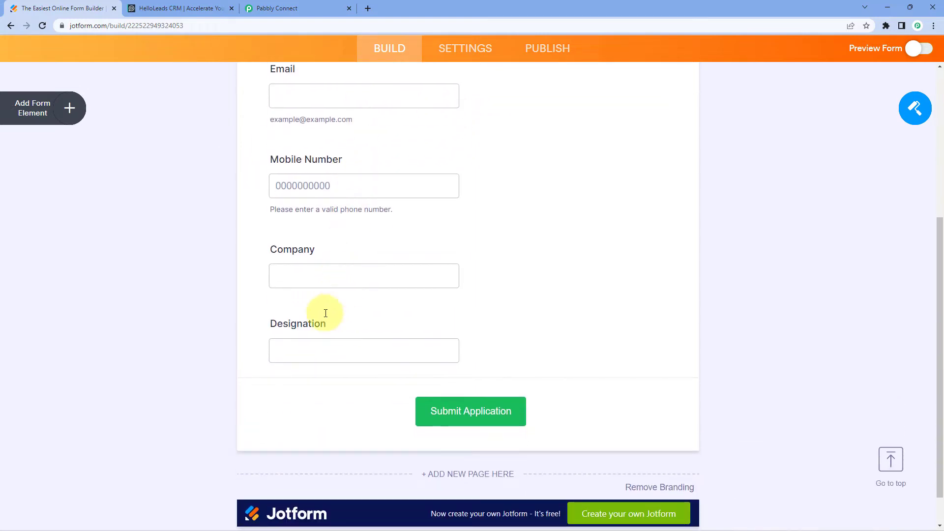
scroll(229, 268, up, 3)
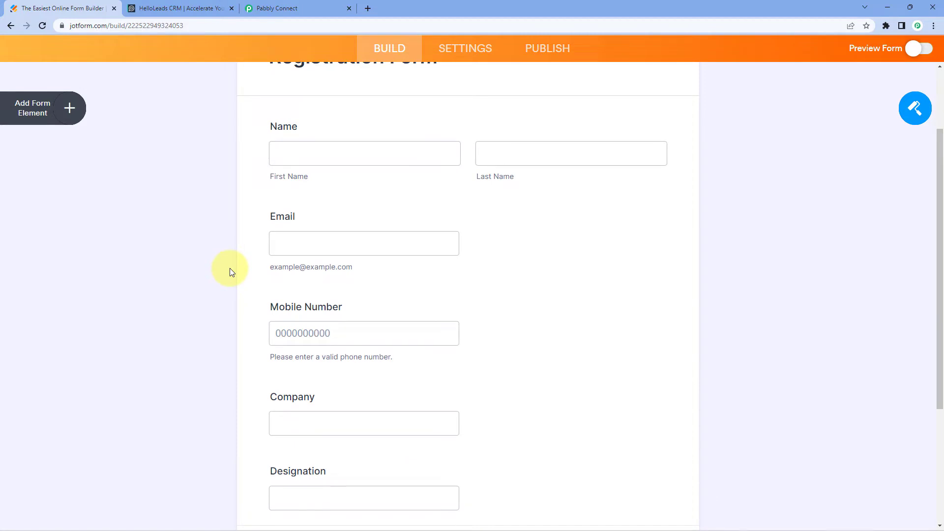
scroll(210, 238, up, 3)
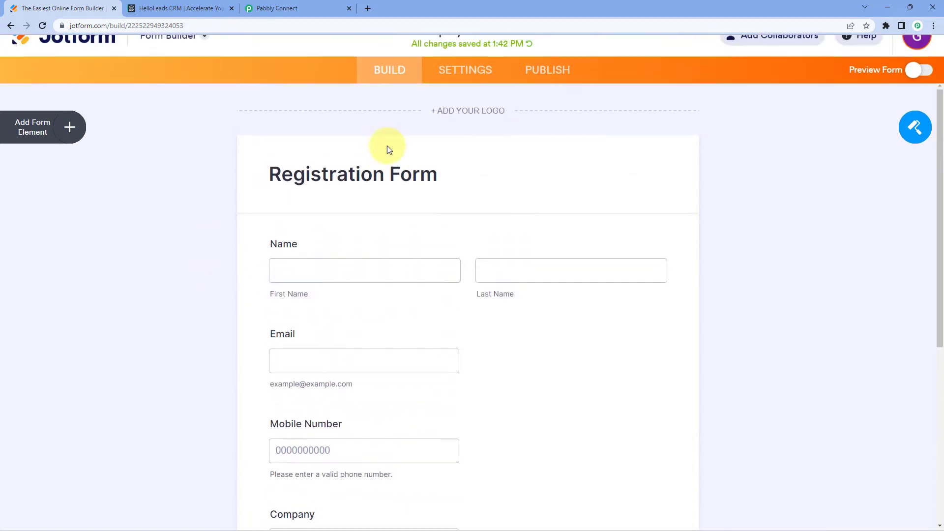
click(465, 93)
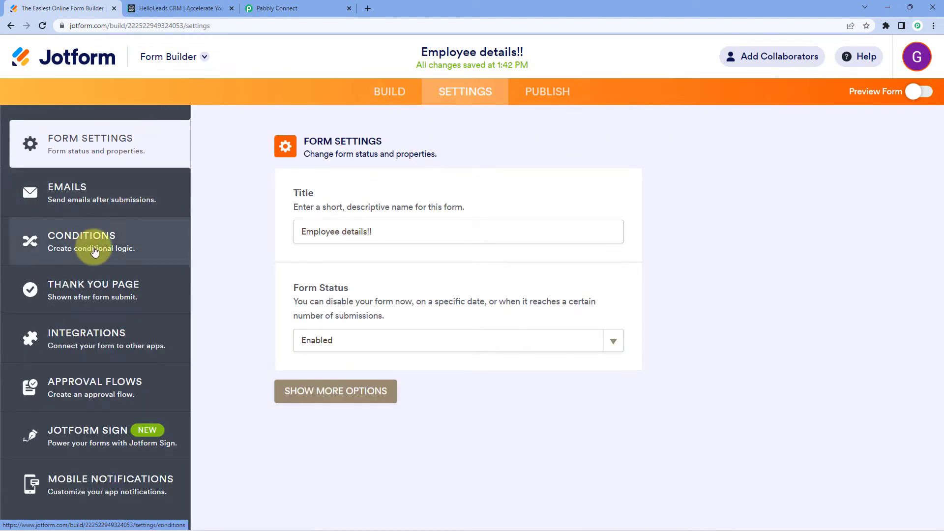
click(106, 333)
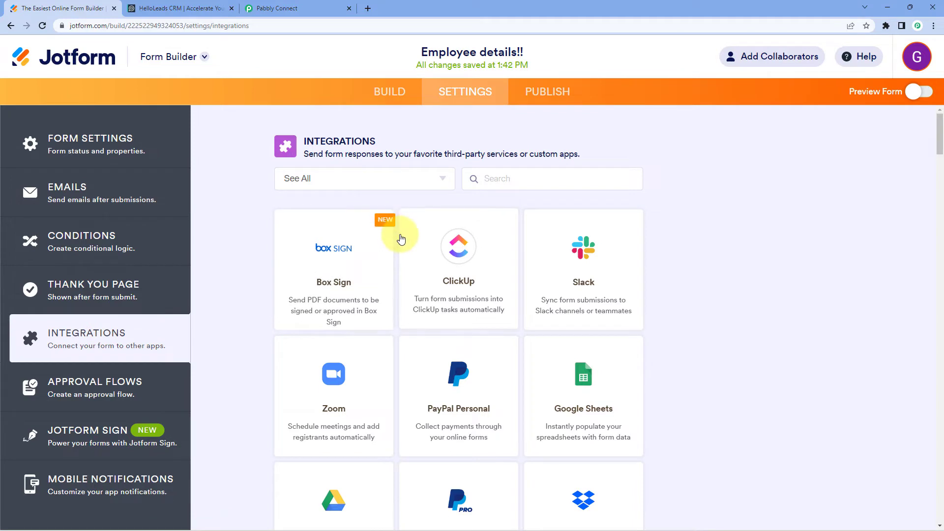
click(516, 178)
text(Web)
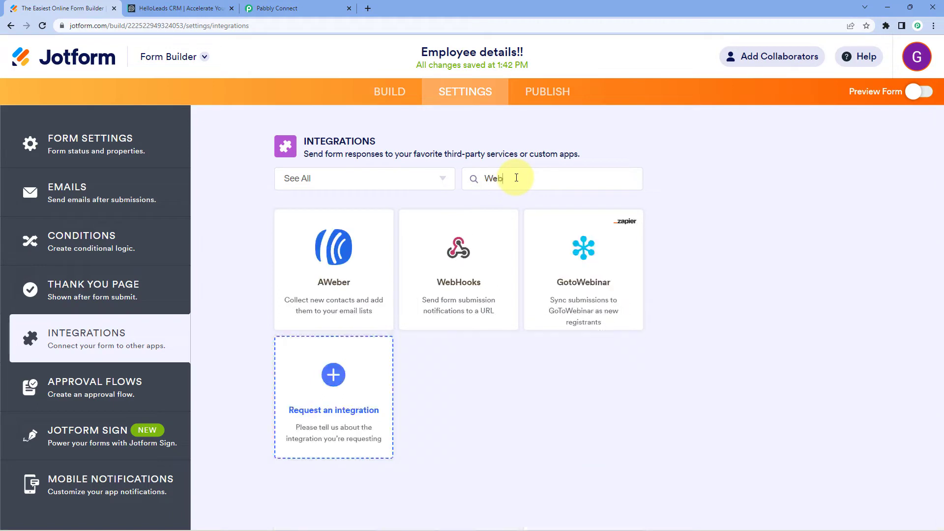
click(492, 262)
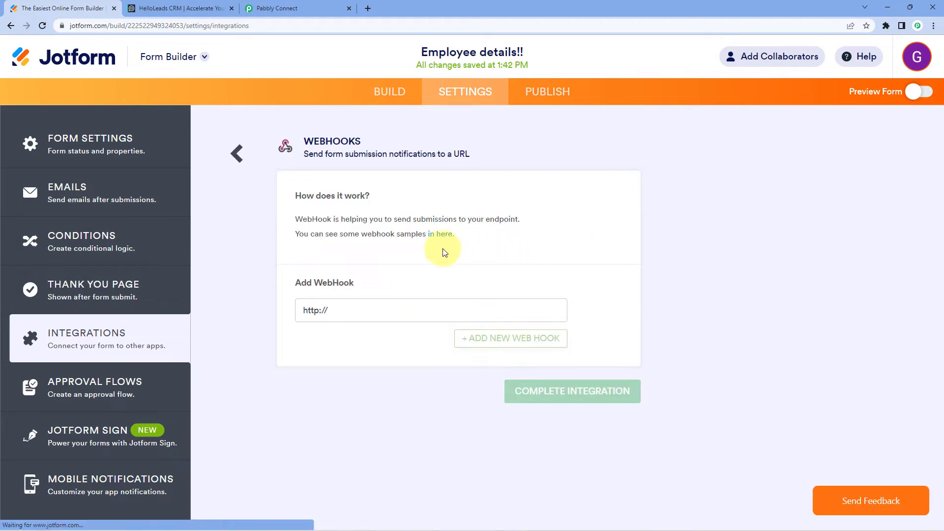
Replace the default WebHook address with the webhook URL copied from Pabbly Connect and complete the integration
triple_click(320, 309)
key(BackSpace)
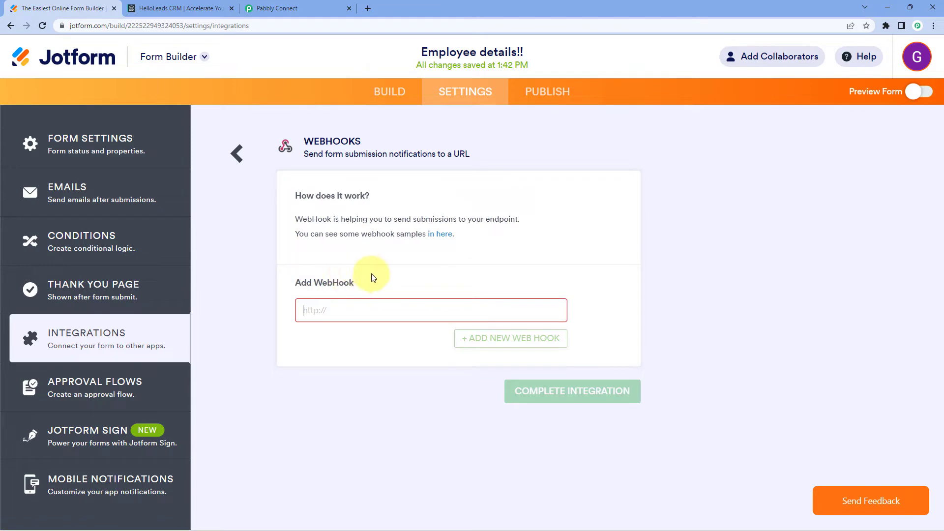
click(258, 6)
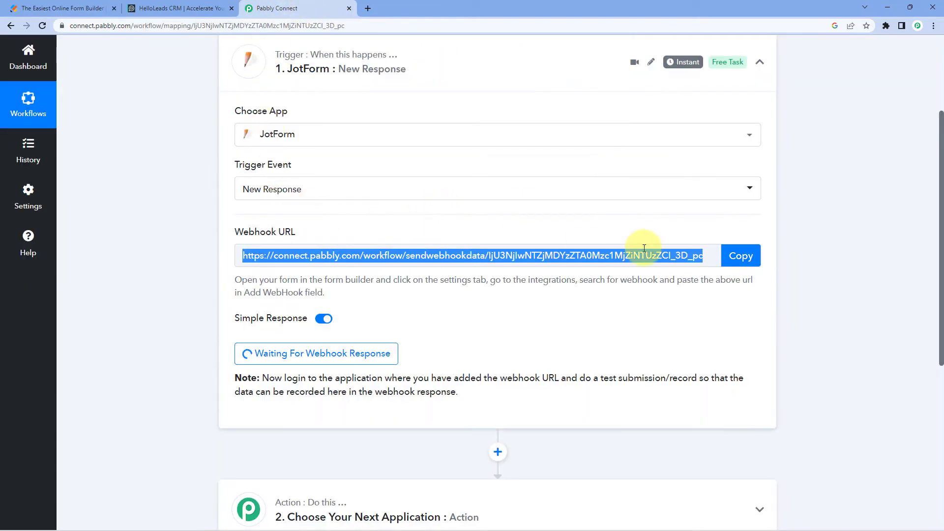
click(740, 256)
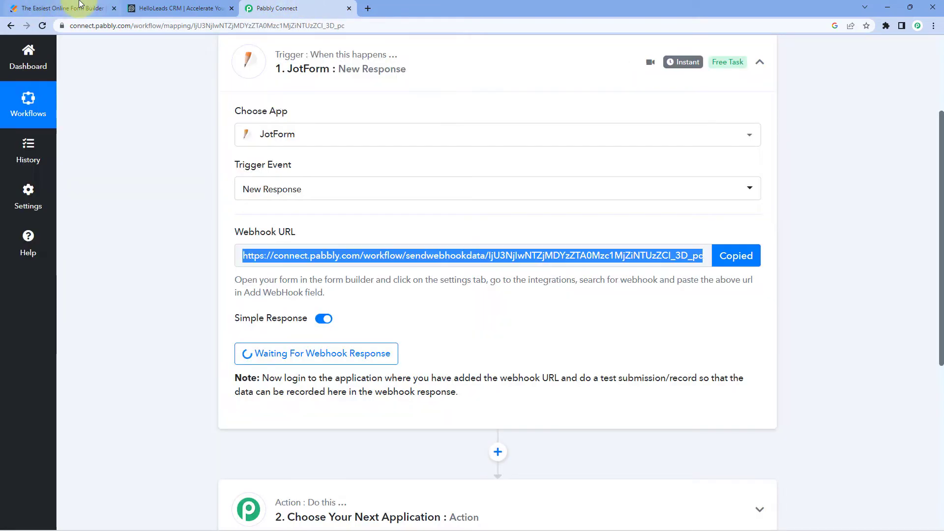
click(69, 8)
right_click(319, 307)
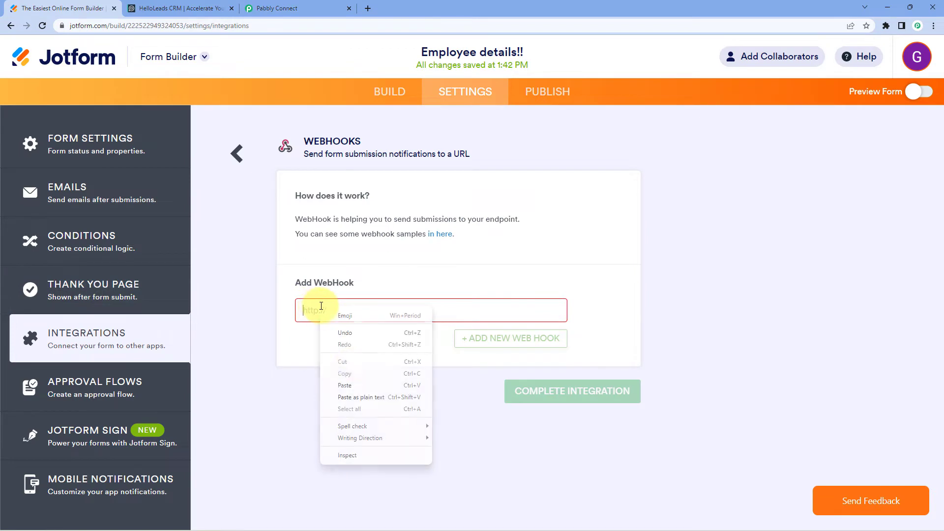
click(355, 382)
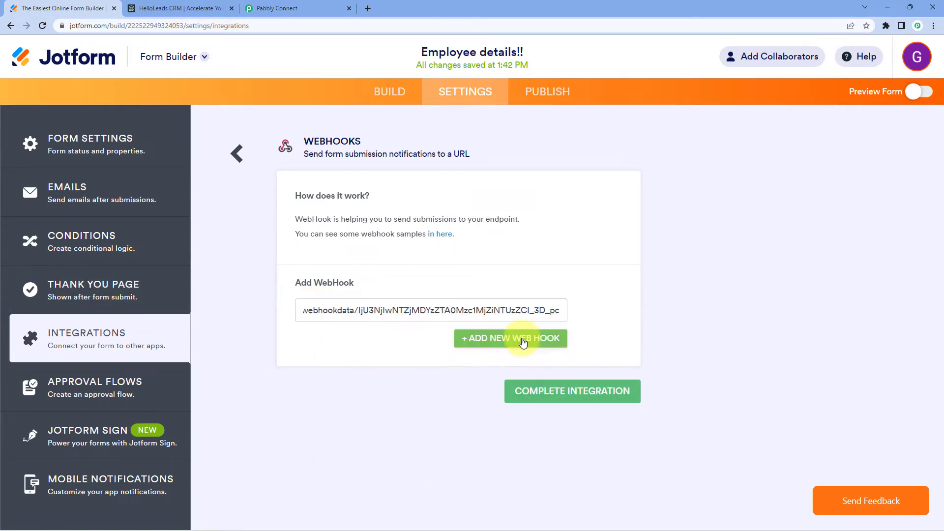
click(526, 386)
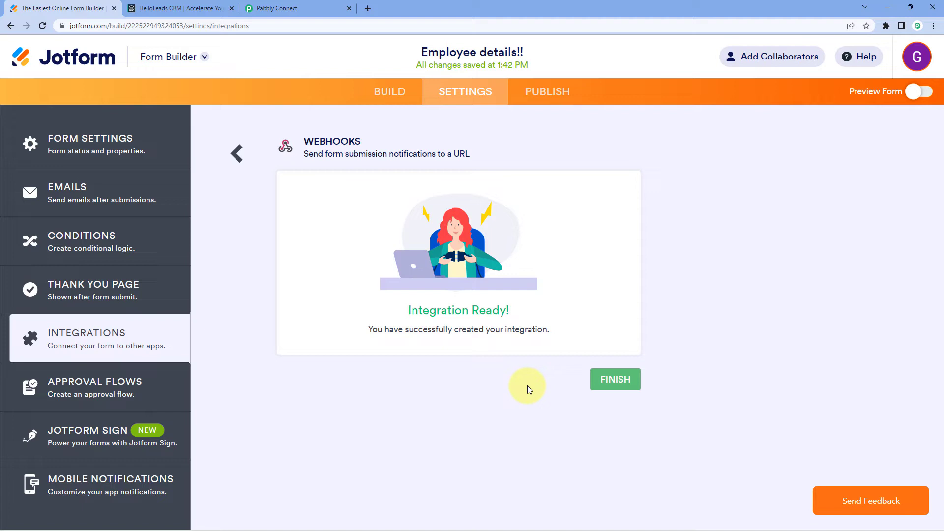
Check the webhook capture status in Pabbly Connect, and load the Jotform form's copied public link in a new browser tab
click(411, 98)
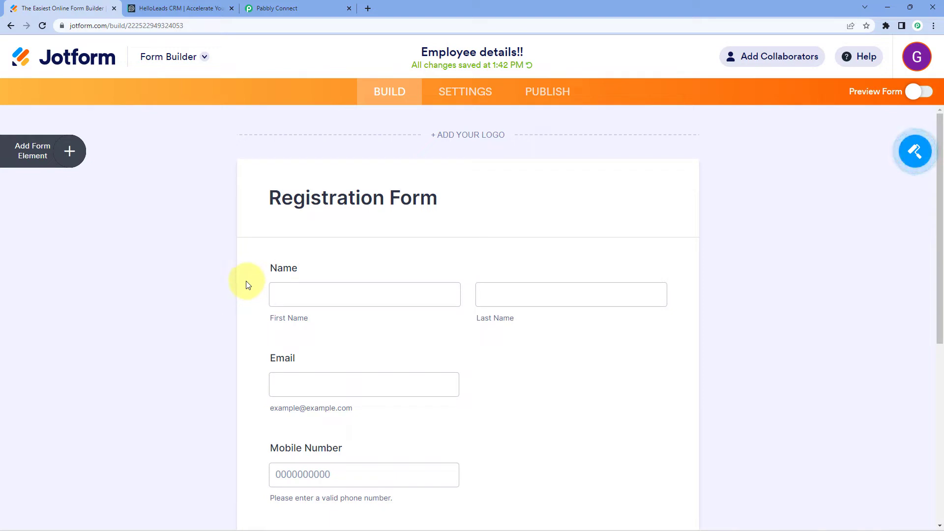
click(260, 8)
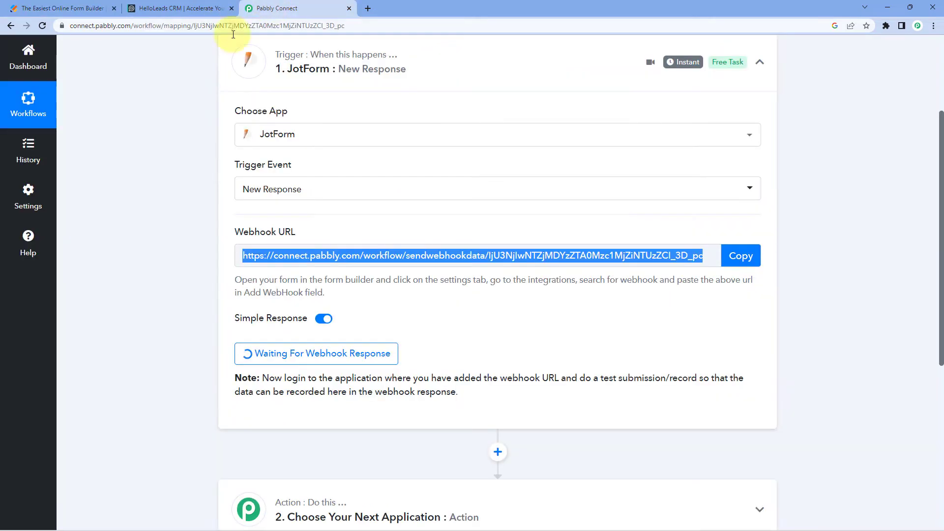
click(157, 267)
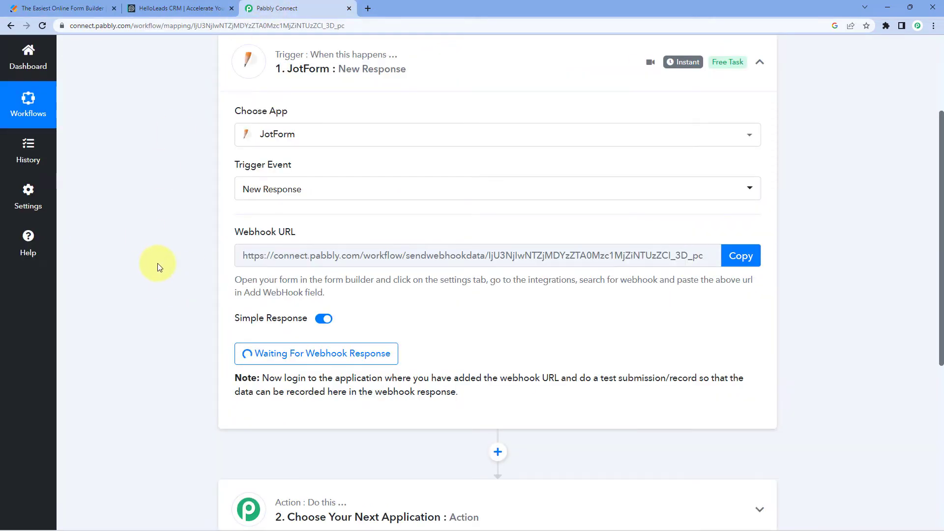
click(56, 5)
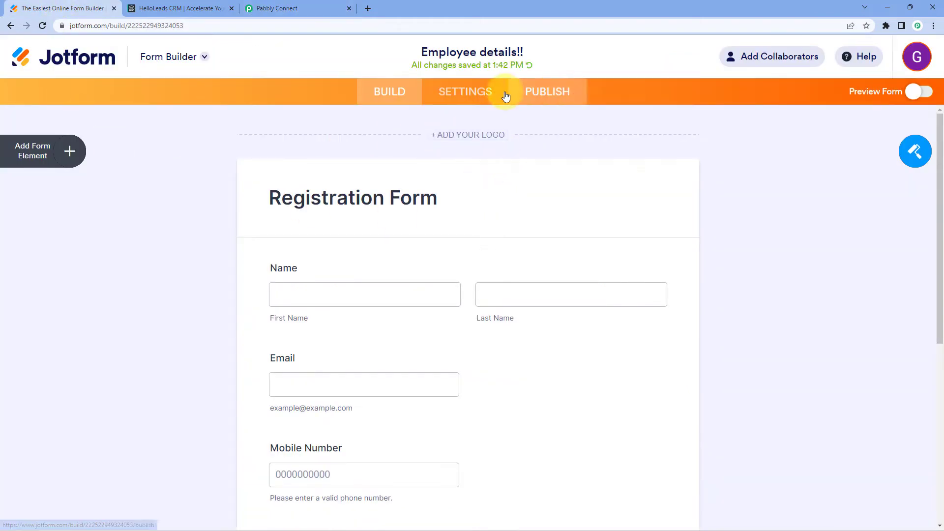
click(529, 93)
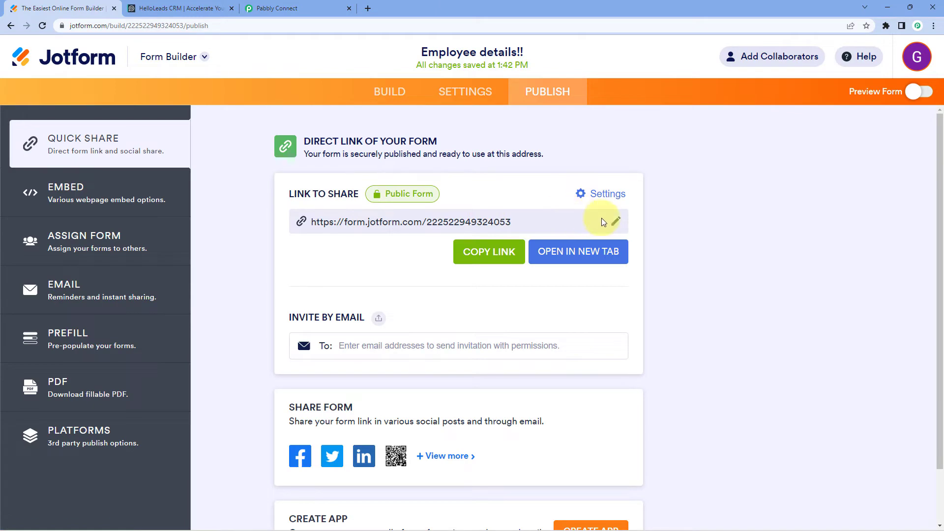
click(506, 251)
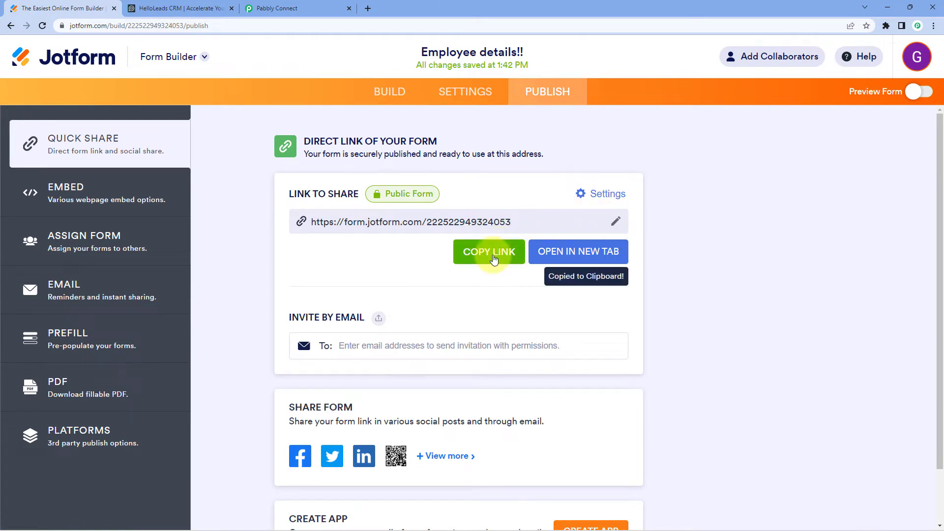
click(367, 8)
key(ctrl+v)
key(Return)
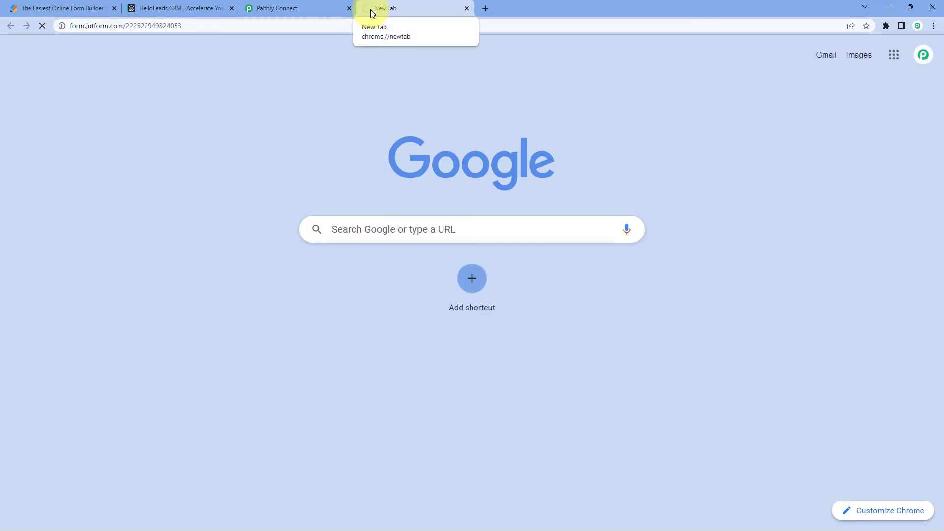
Enter "Dummy" as the first name and "name" as the last name in the registration form
scroll(362, 167, down, 1)
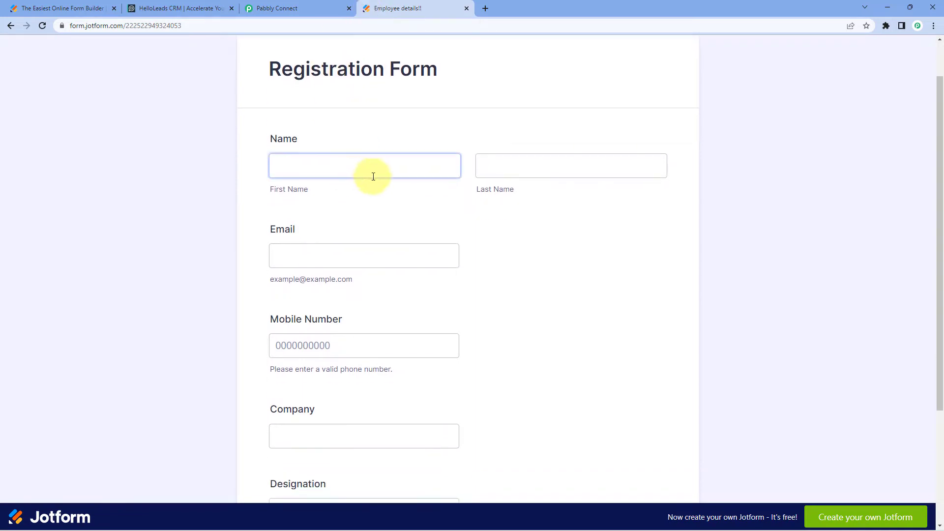
click(363, 172)
text(Dummy)
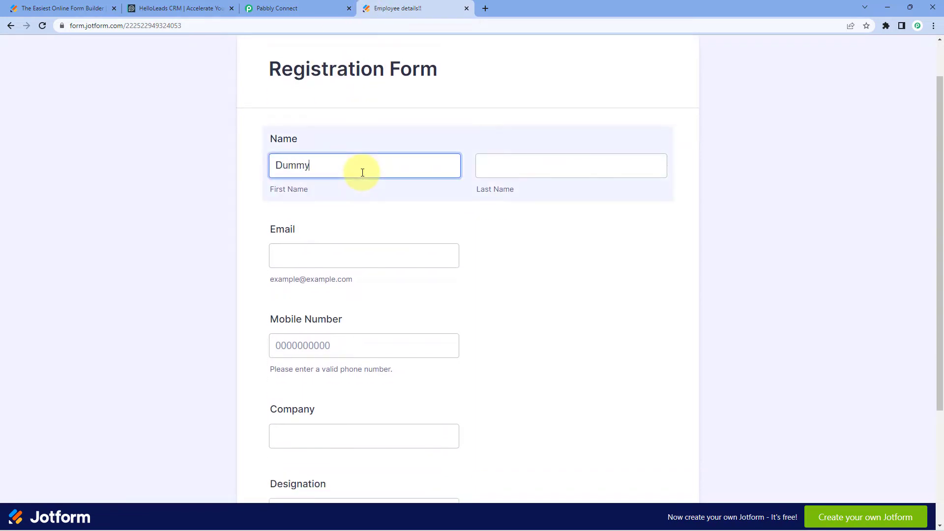
text( Name)
key(BackSpace)
key(BackSpace)
key(BackSpace)
key(Tab)
text(name)
key(Tab)
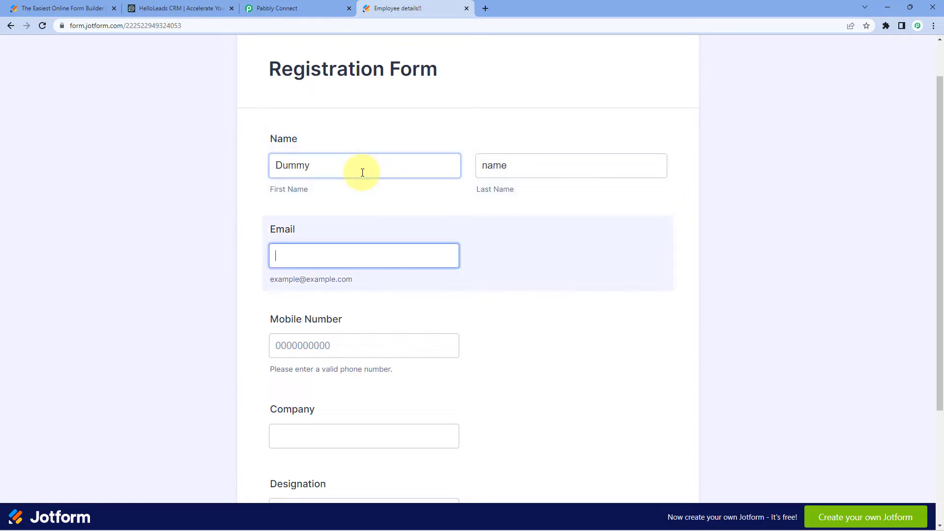
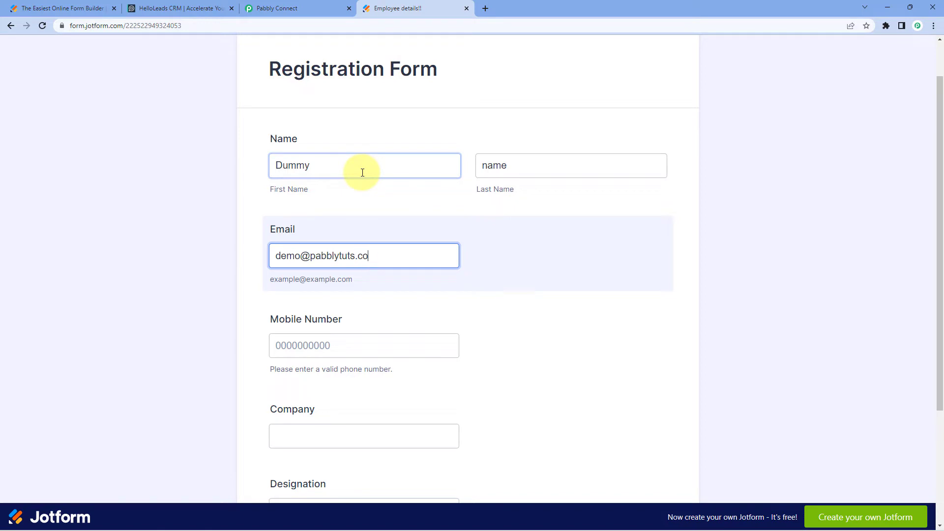
Fill in the registration form's e-mail address and a ten-digit placeholder mobile number
key(Tab)
text(000000000)
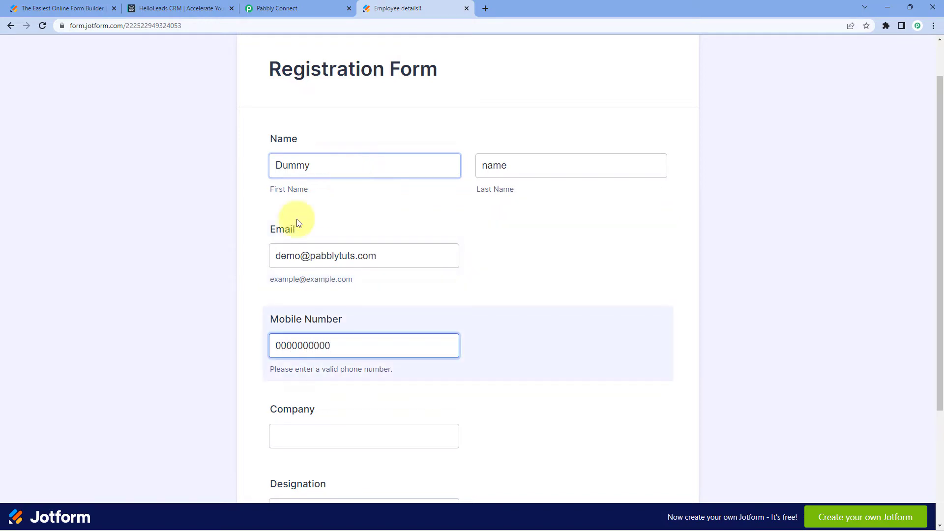
Enter Pabbly as the company and Video Creator as the designation
scroll(301, 297, down, 3)
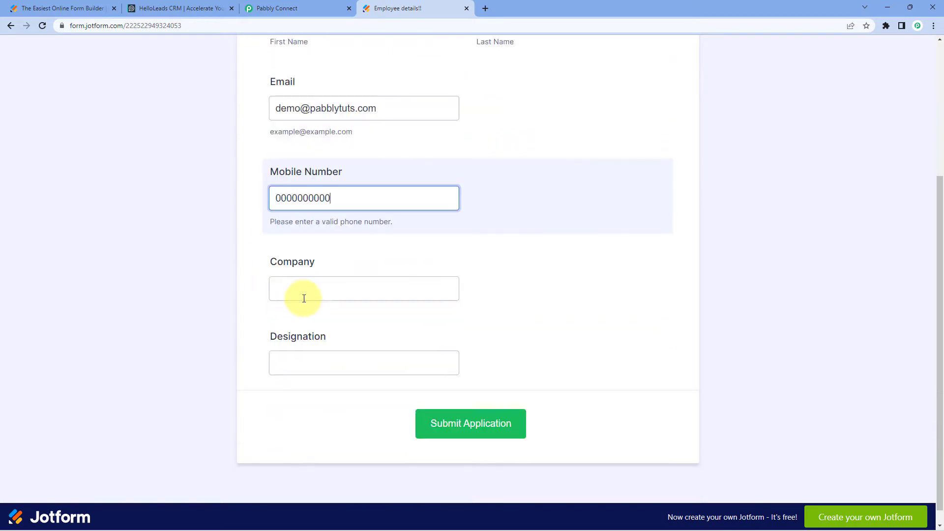
click(305, 296)
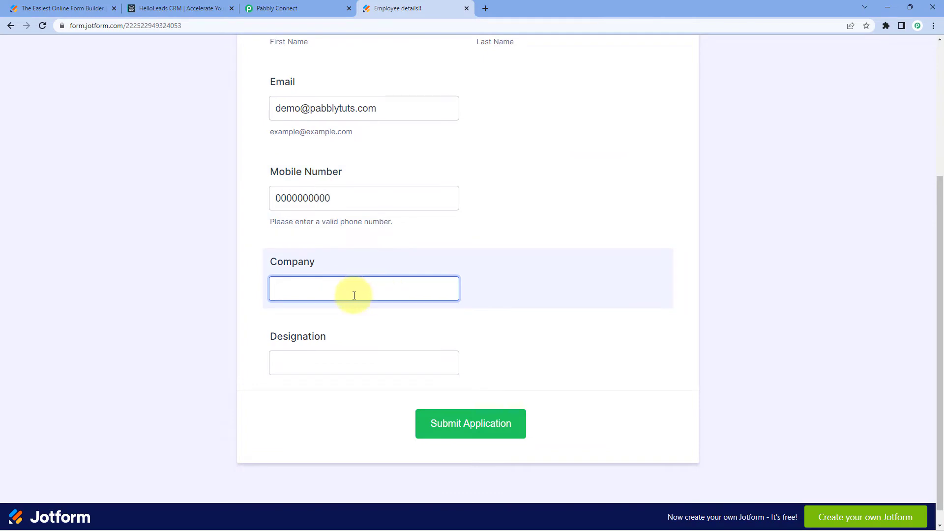
text(Pabbly)
key(Tab)
text(Vid)
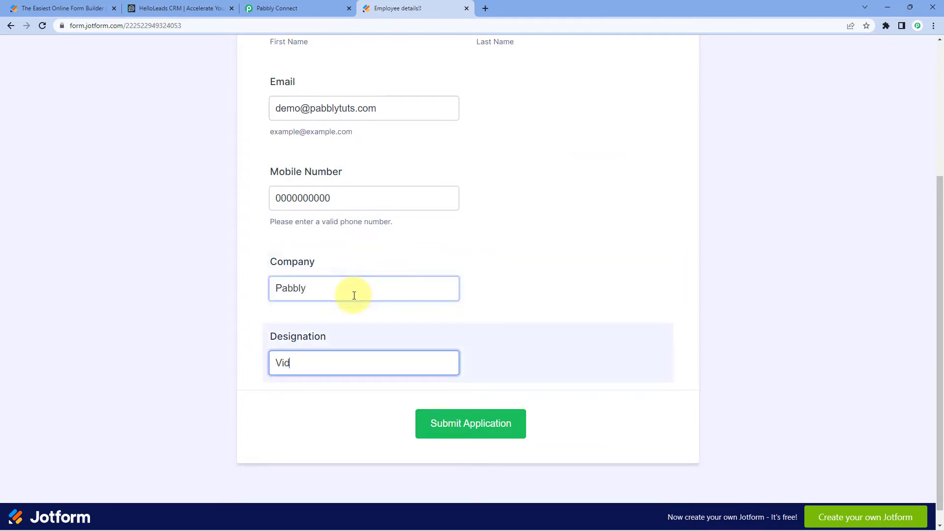
text(eo Creator)
Capitalize the last name to read "Name" and submit the completed registration form
click(202, 291)
scroll(202, 291, up, 2)
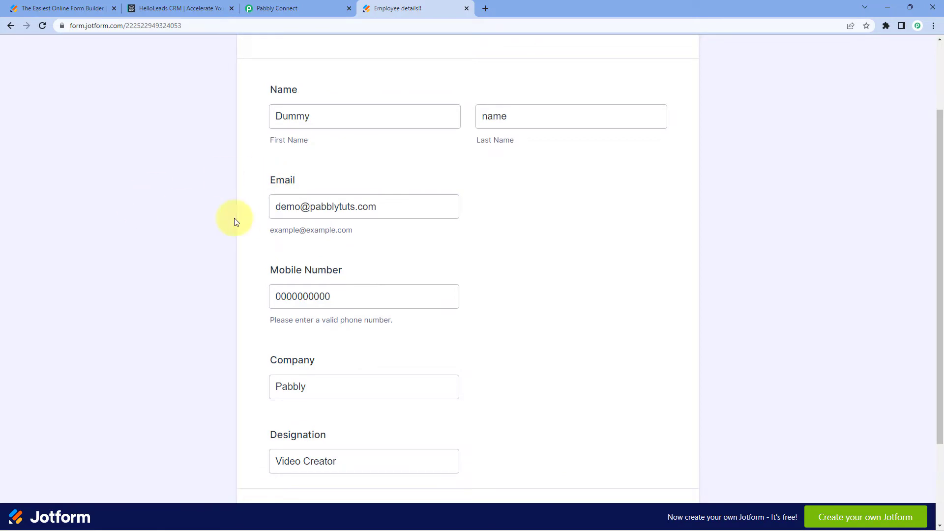
scroll(294, 212, down, 3)
scroll(393, 187, up, 3)
click(486, 164)
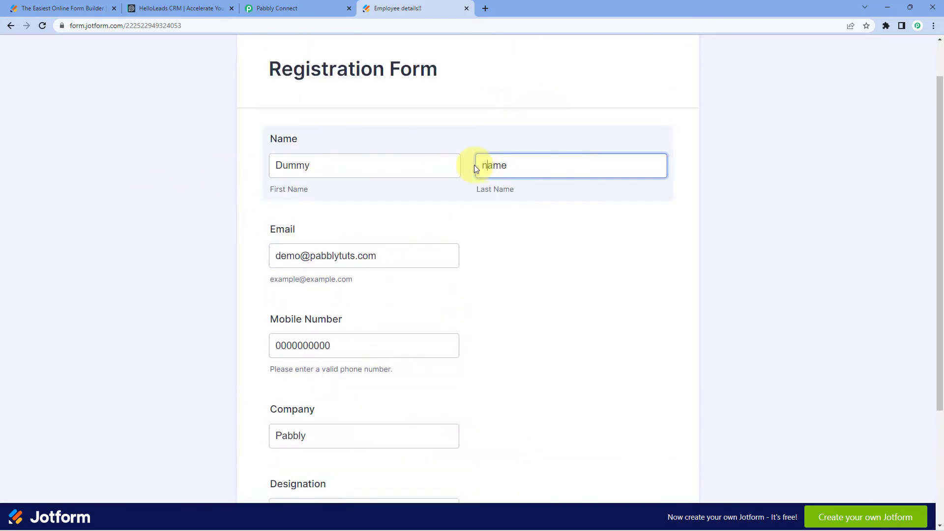
key(Delete)
text(N)
scroll(197, 221, down, 3)
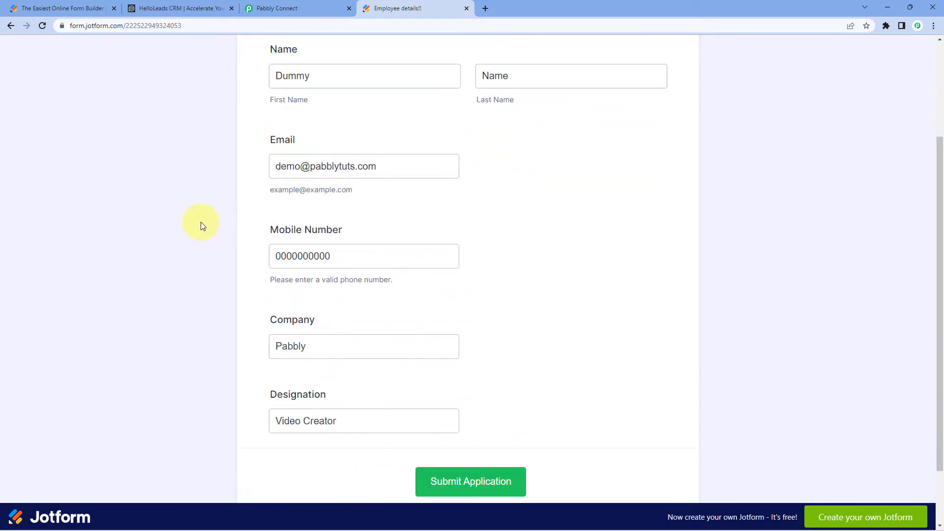
click(471, 405)
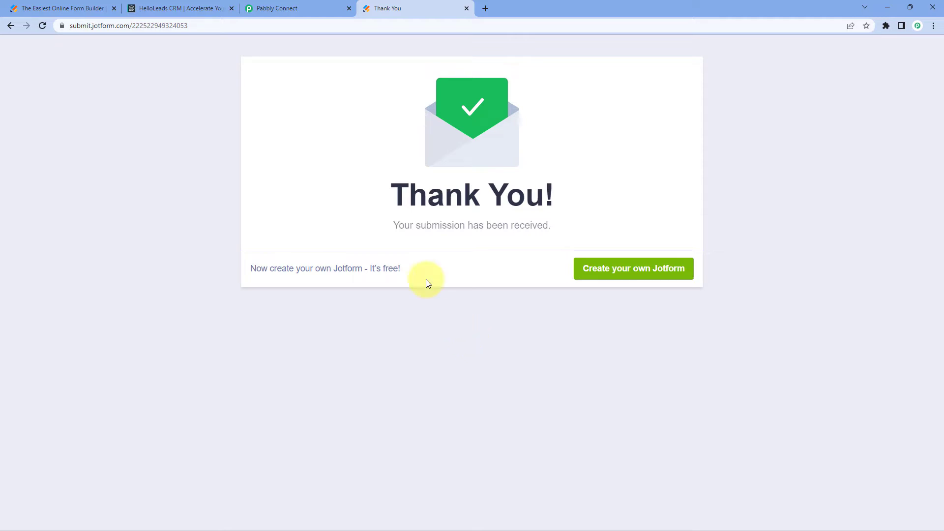
Switch to Pabbly Connect and check the captured response's e-mail, first and last name, designation, company and mobile number against the test submission
click(275, 8)
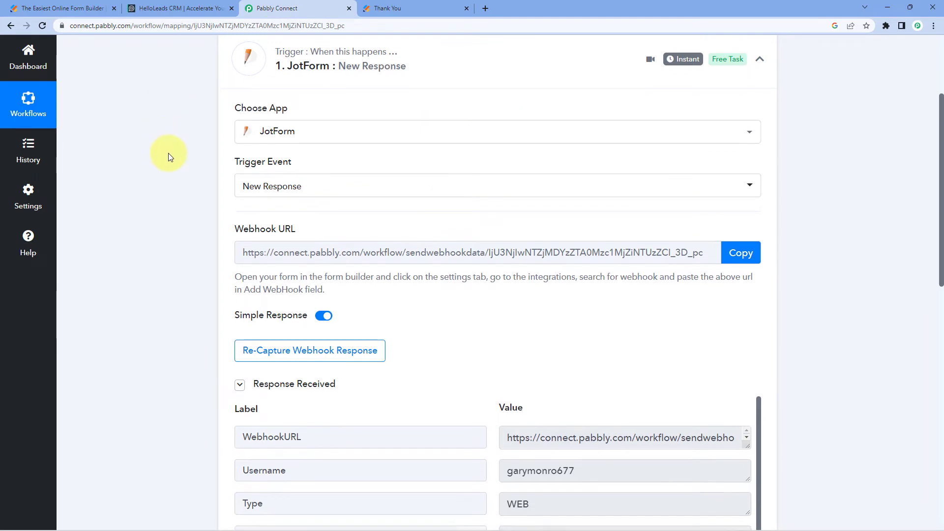
scroll(168, 154, down, 2)
scroll(196, 162, down, 2)
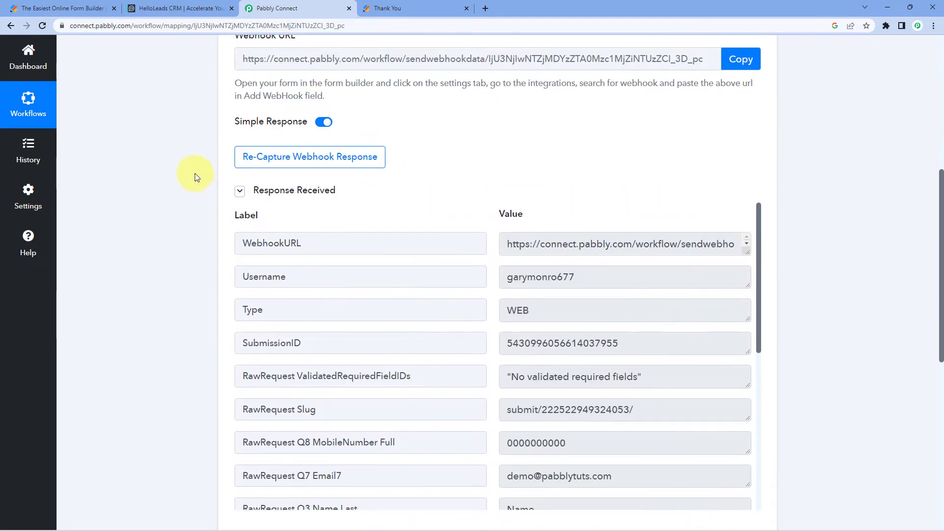
scroll(196, 177, down, 1)
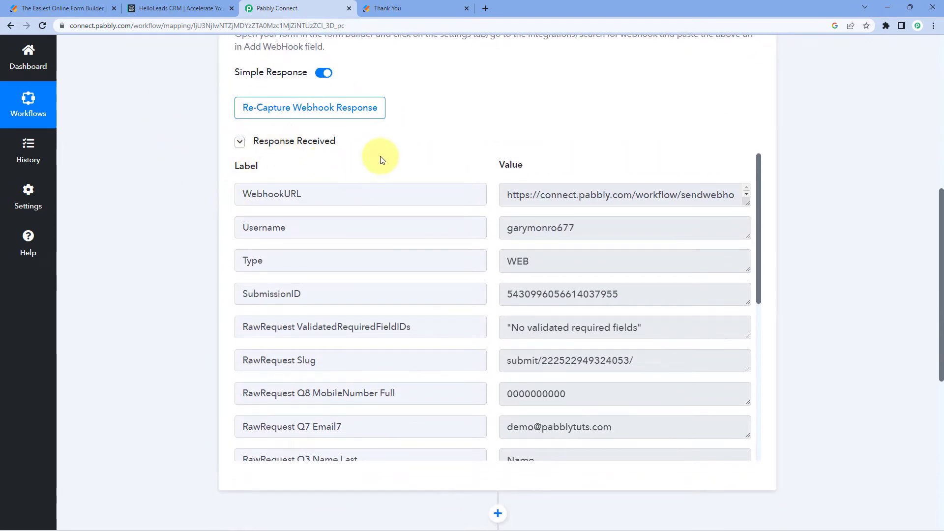
scroll(461, 187, down, 1)
scroll(462, 188, down, 3)
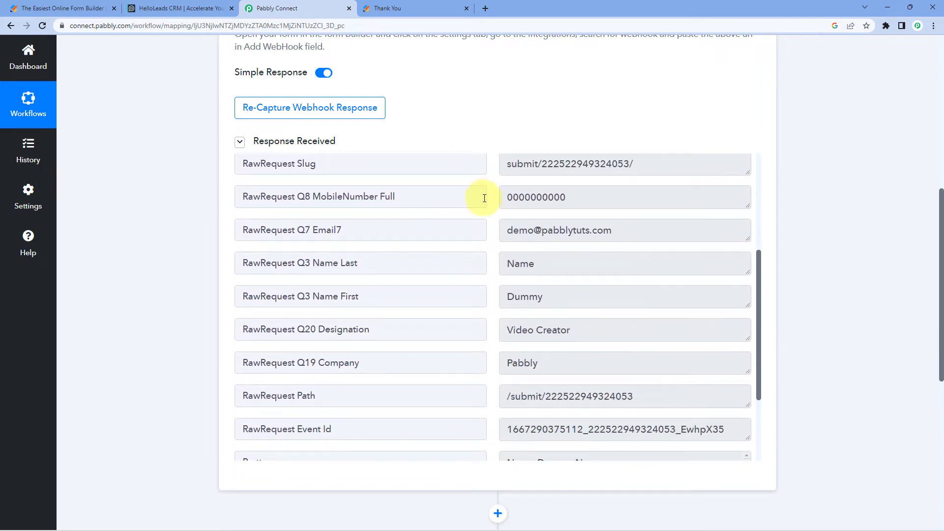
click(659, 236)
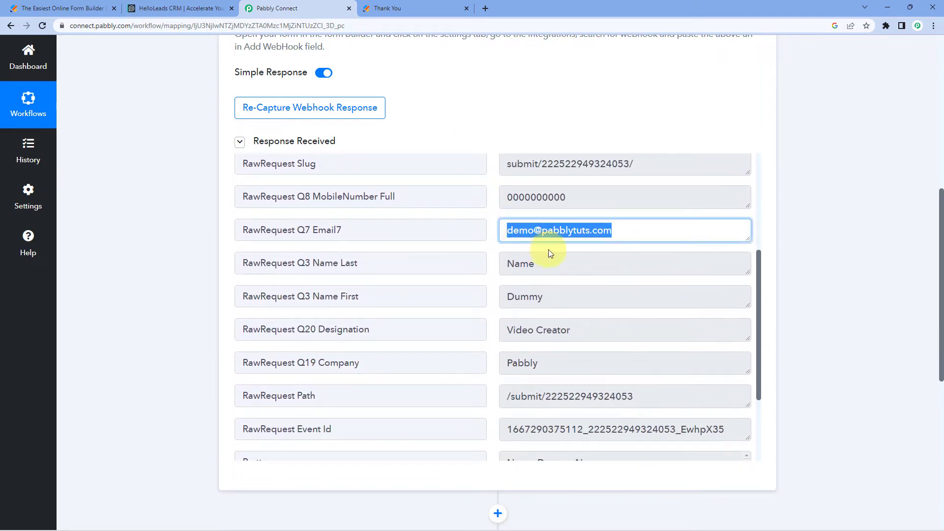
click(561, 292)
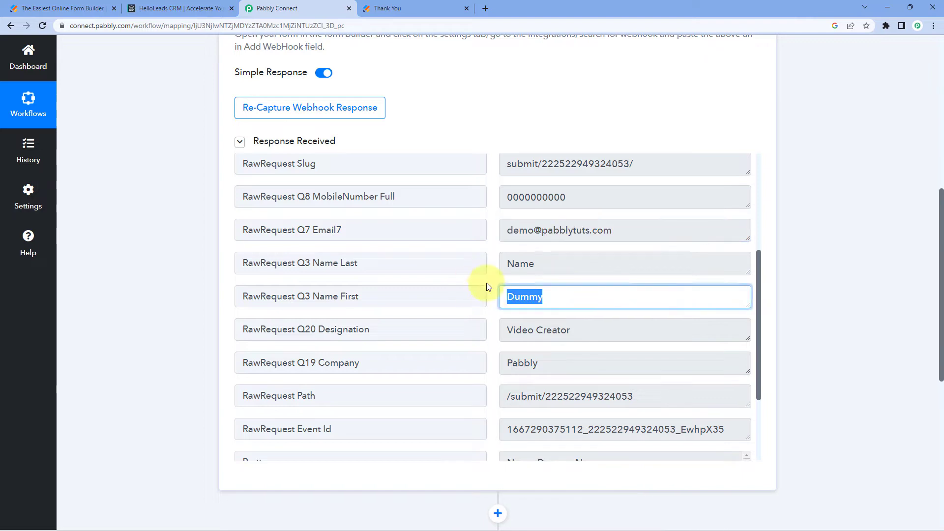
click(552, 267)
click(588, 336)
scroll(558, 297, down, 2)
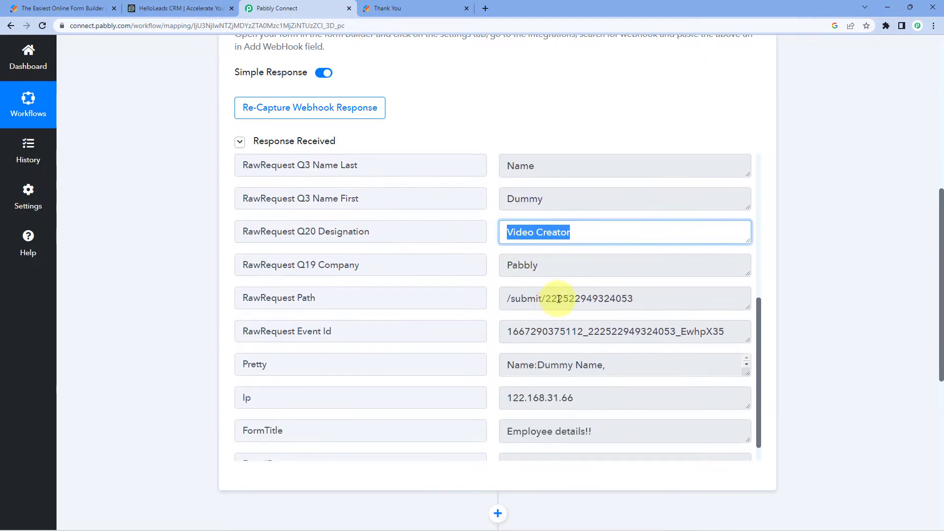
click(521, 268)
scroll(522, 269, down, 1)
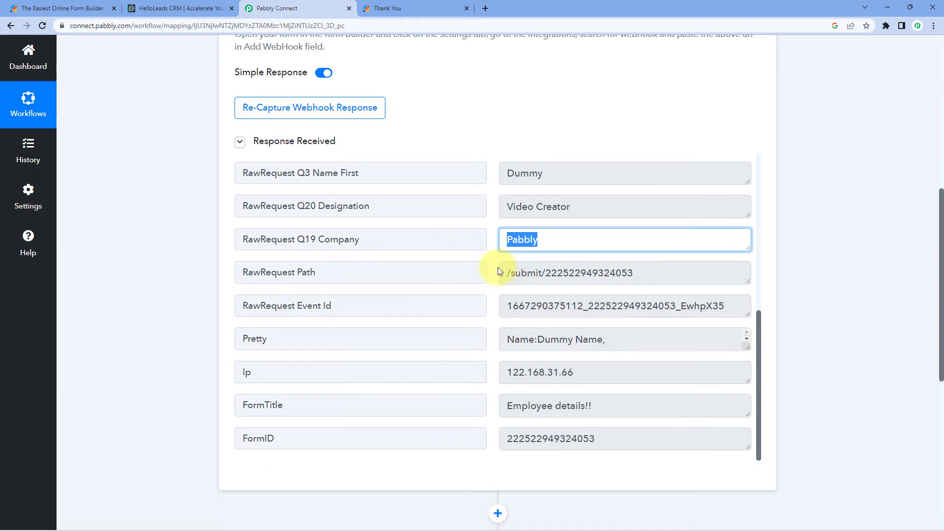
scroll(495, 270, up, 4)
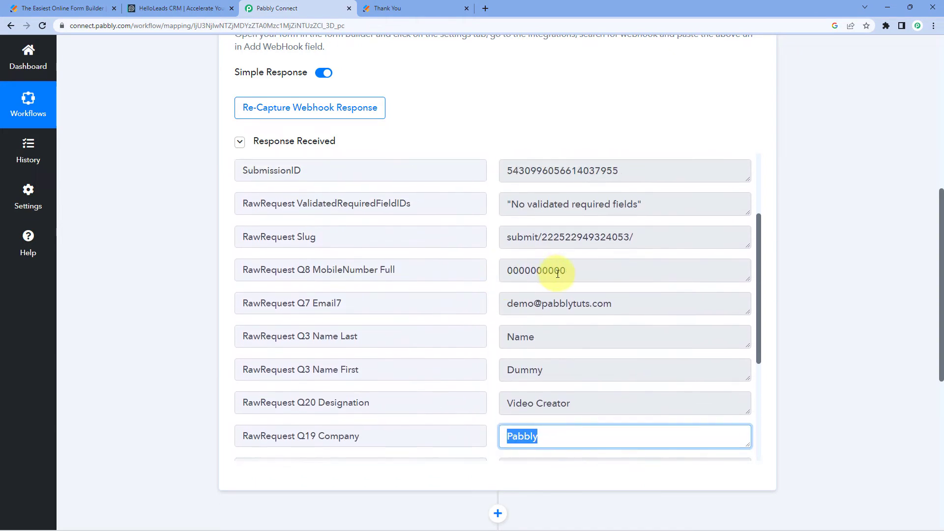
click(560, 270)
click(481, 252)
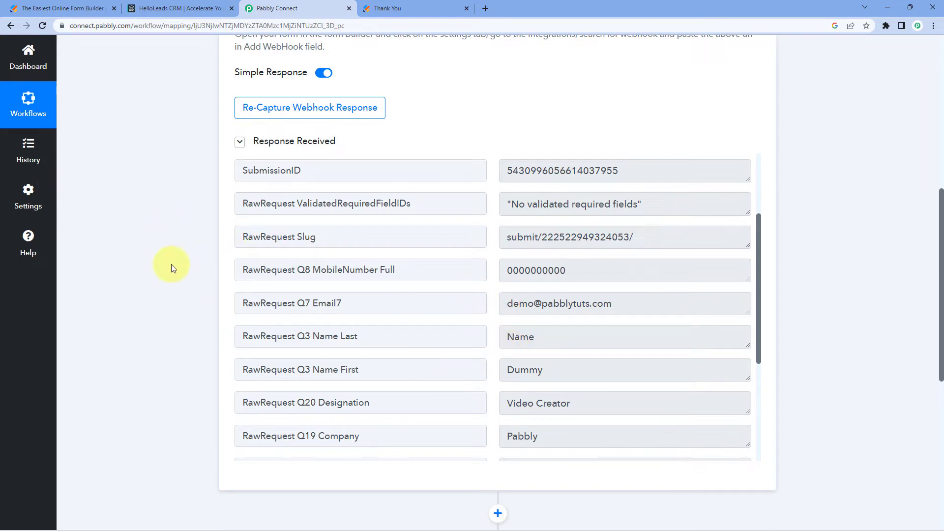
Search for HelloLeads in the workflow's second step and choose it as the action app
scroll(187, 253, down, 8)
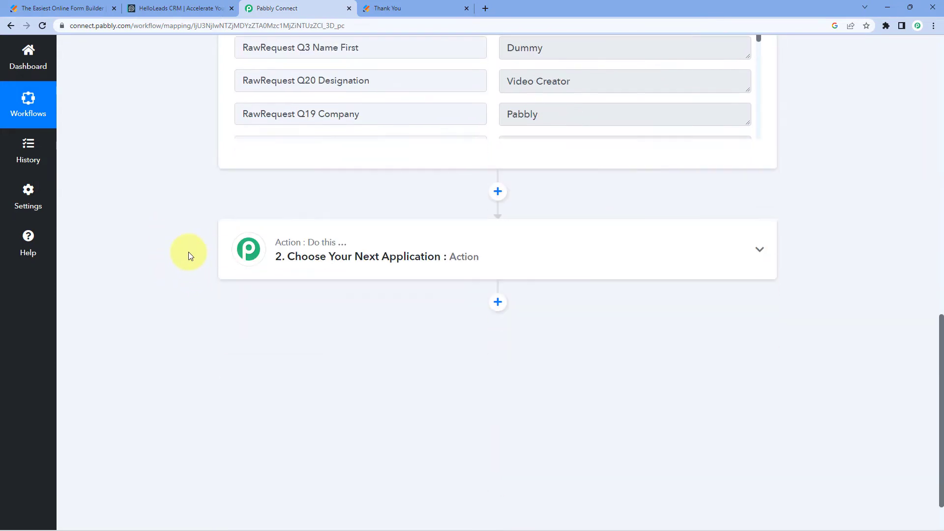
click(418, 206)
click(297, 263)
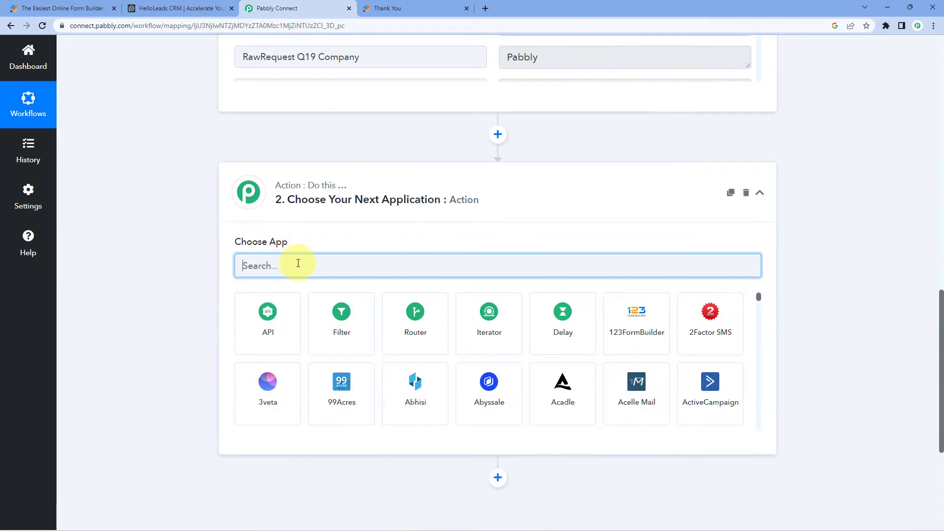
text(Hello)
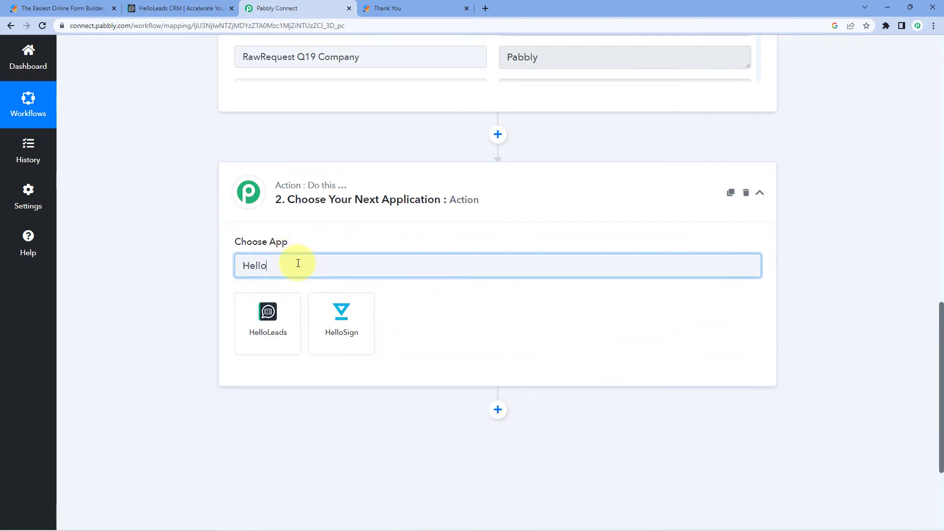
text(Lea)
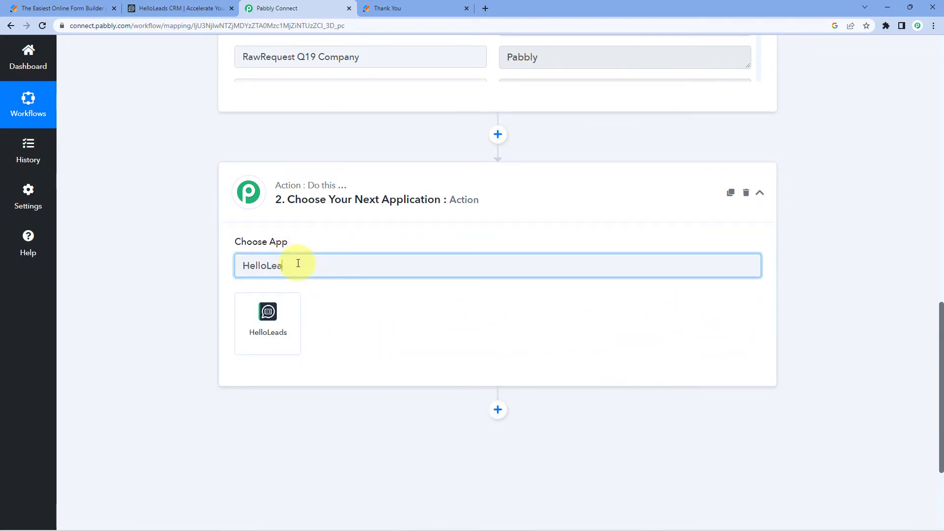
text(ds)
click(274, 325)
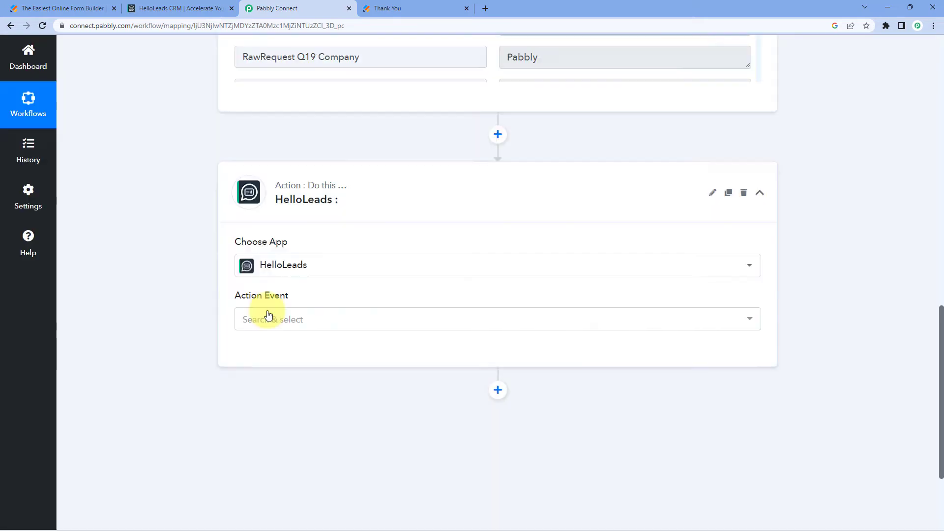
Set the HelloLeads action event to Create Lead and start adding a new account connection
click(301, 319)
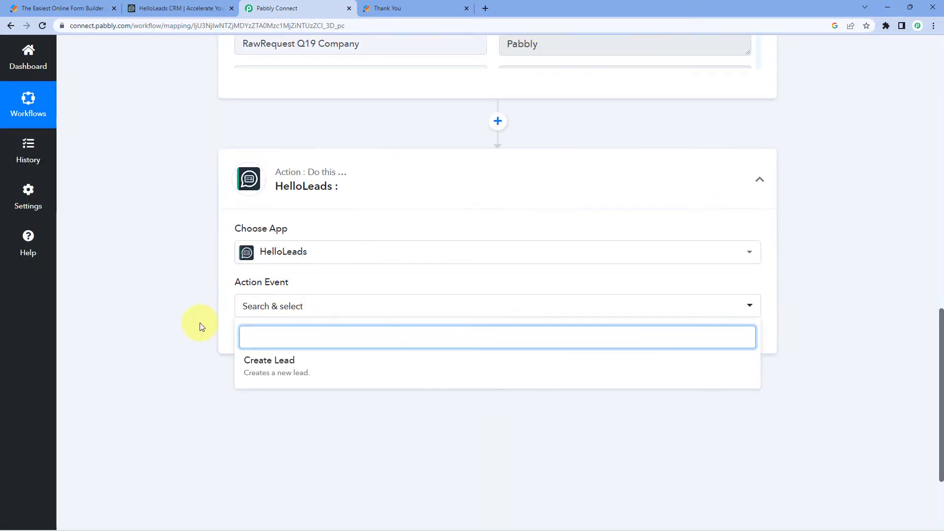
click(287, 339)
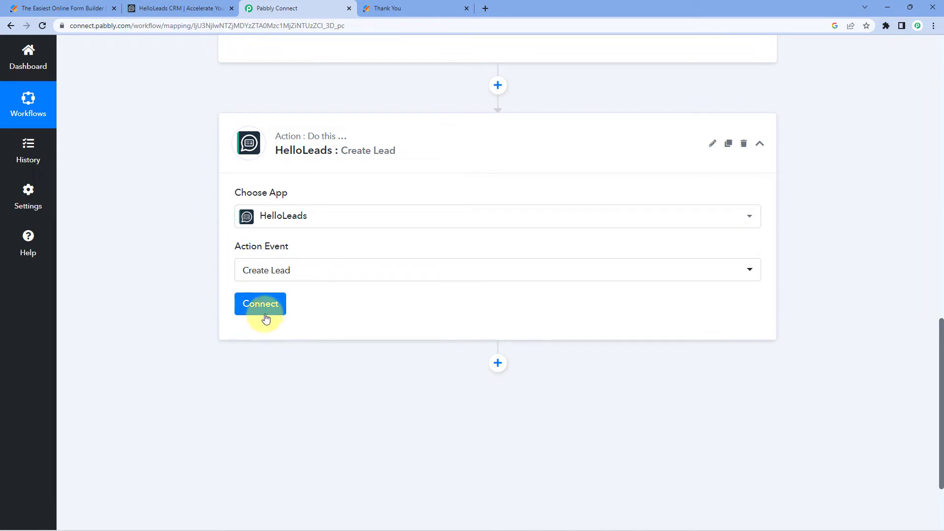
click(265, 317)
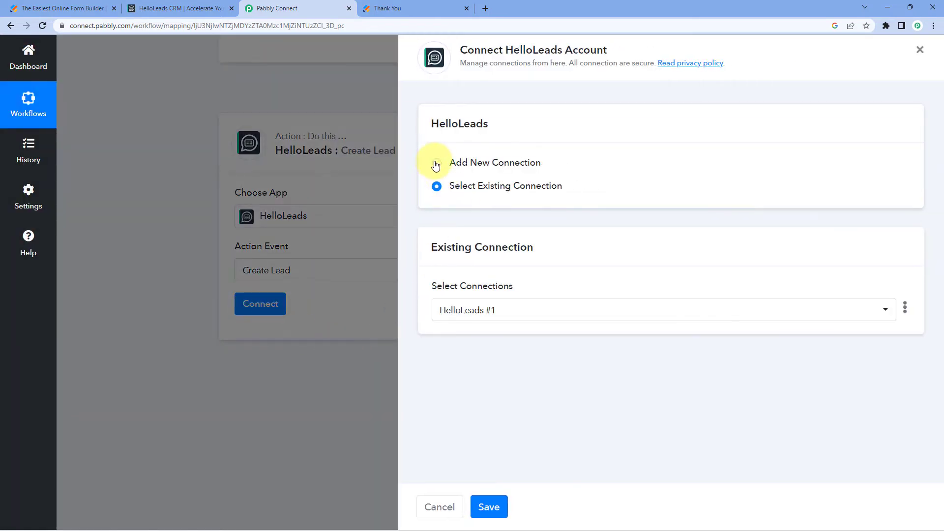
click(436, 164)
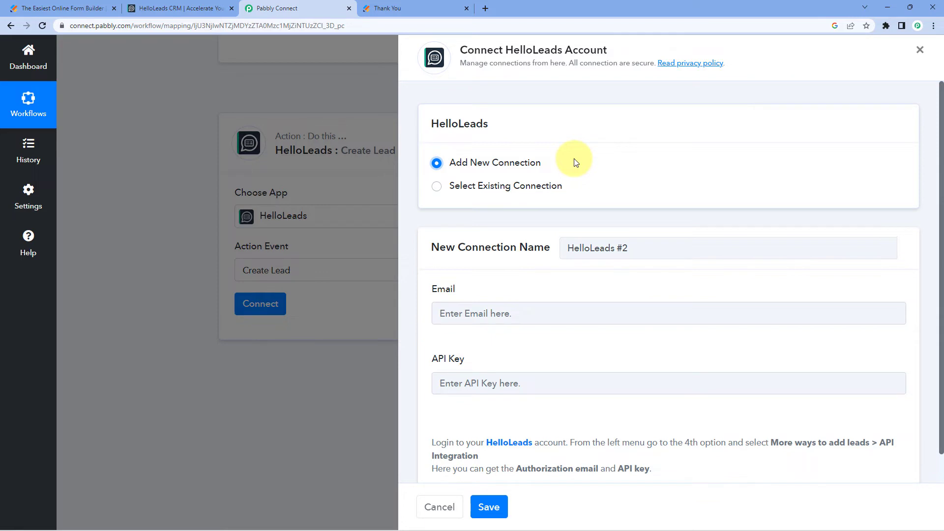
scroll(571, 164, down, 1)
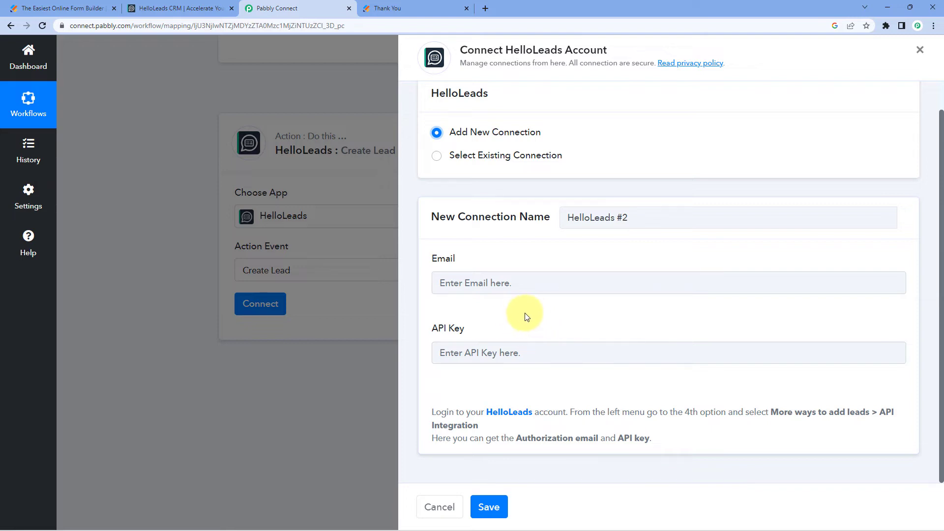
Switch to HelloLeads and open the API Integrations page from its additional ways to add leads
click(192, 6)
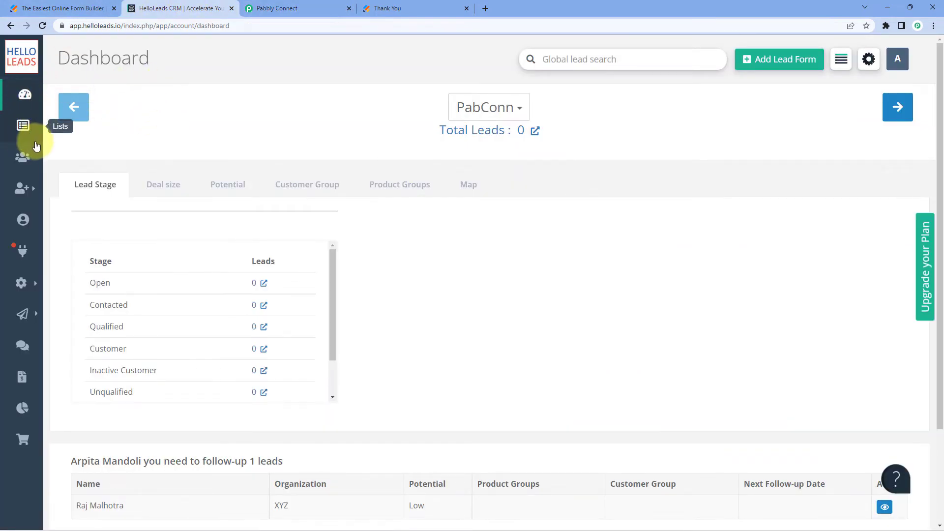
mouse_move(27, 188)
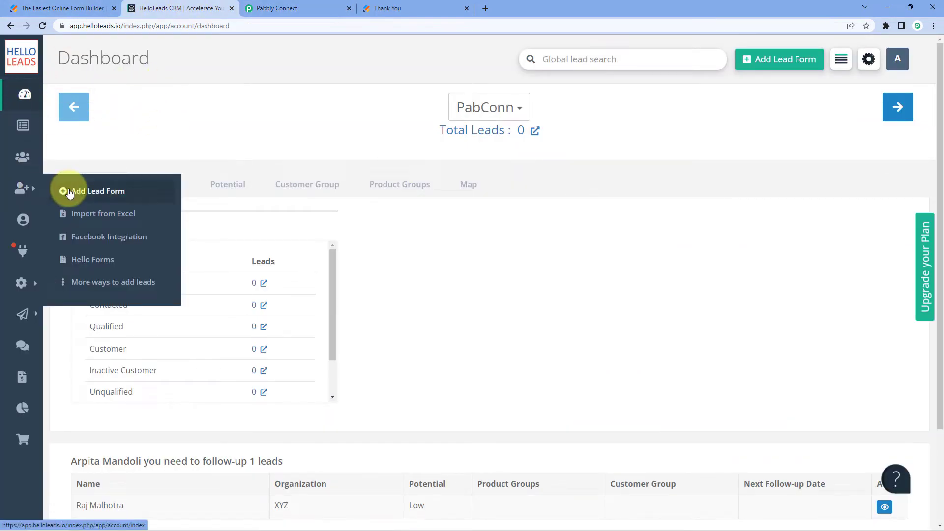
click(75, 287)
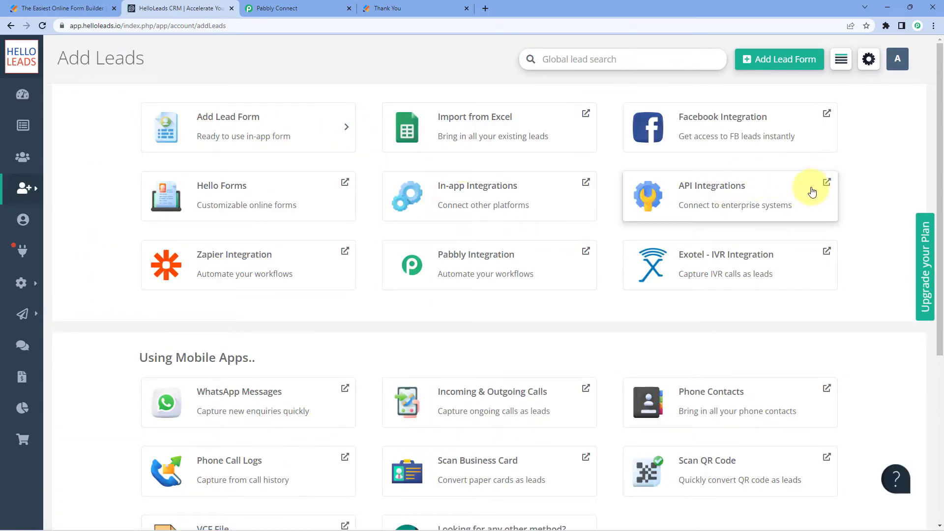
click(787, 191)
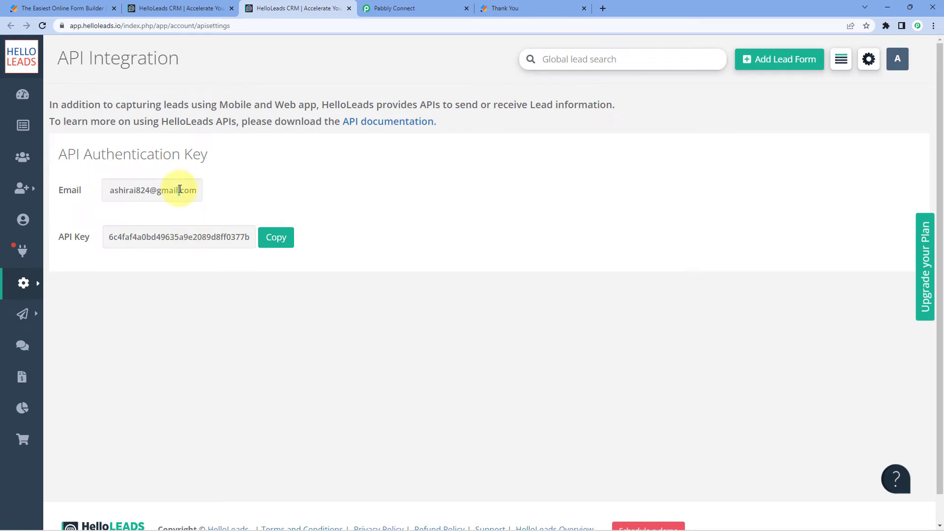
Copy the HelloLeads API account e-mail and paste it into the Email field of the new connection in Pabbly Connect
key(ctrl+a)
click(196, 195)
drag(198, 192, 106, 193)
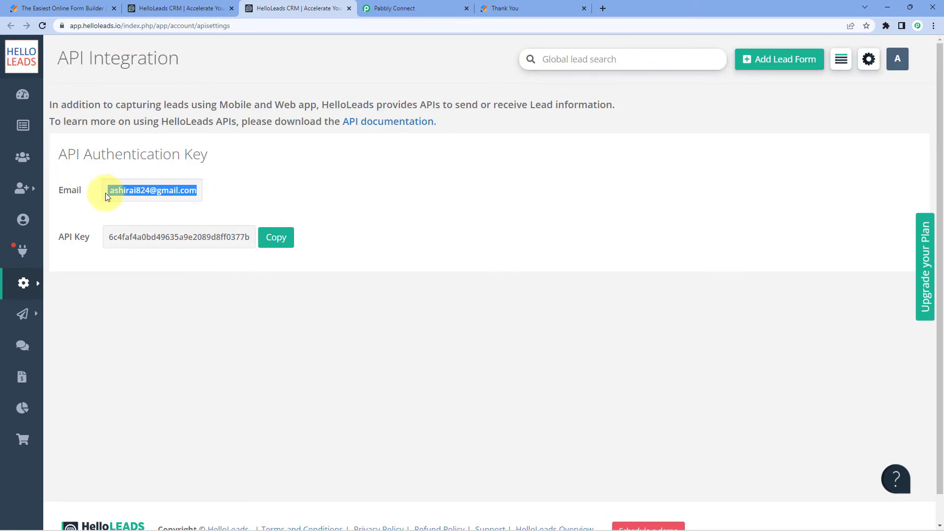
key(ctrl+c)
click(393, 9)
click(452, 284)
key(ctrl+v)
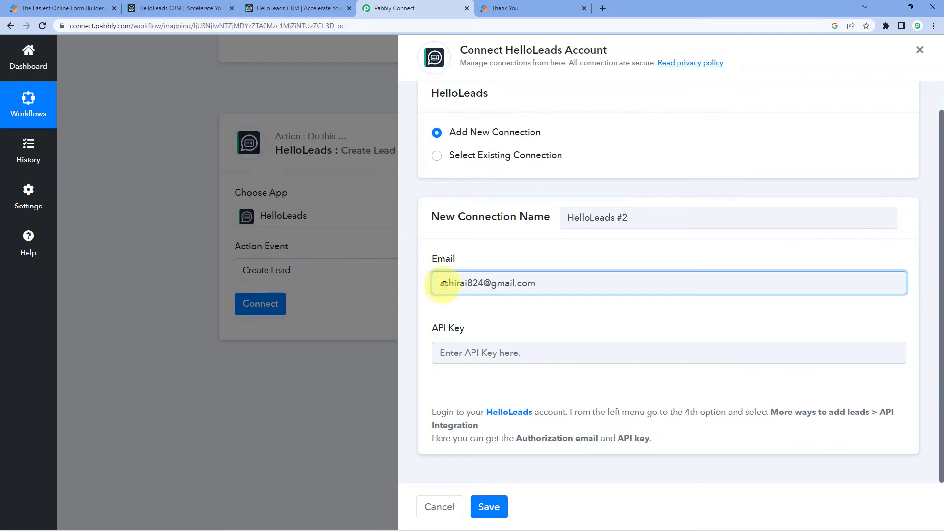
Copy the API key from HelloLeads, paste it into the connection's API Key field in Pabbly Connect and save the connection
click(287, 8)
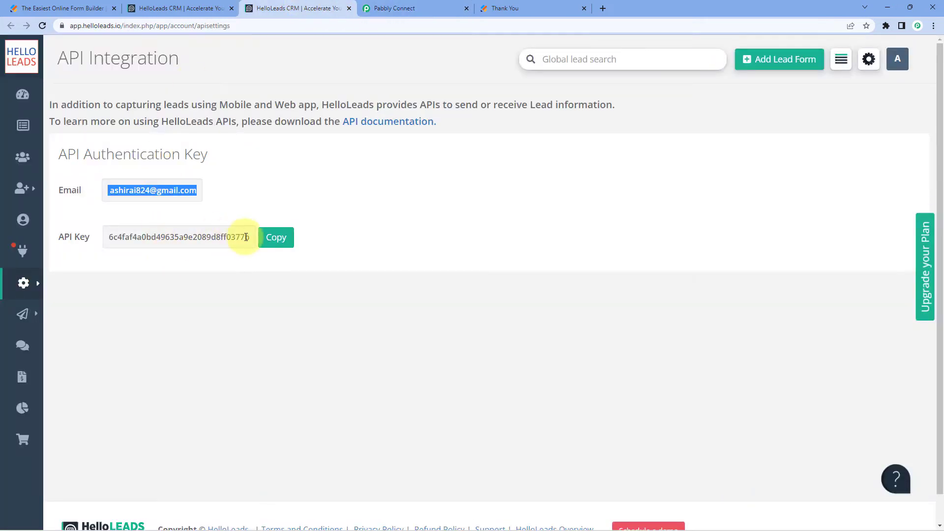
click(276, 238)
click(378, 8)
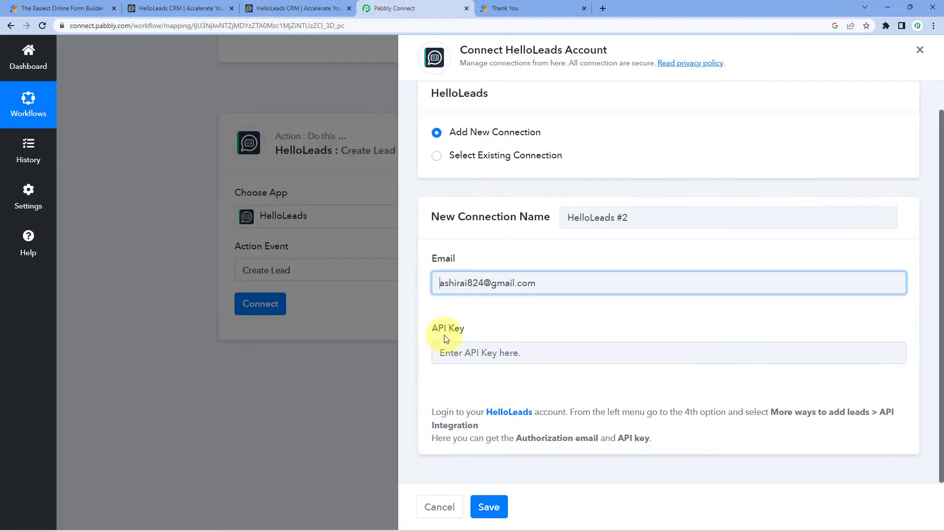
click(462, 364)
key(ctrl+v)
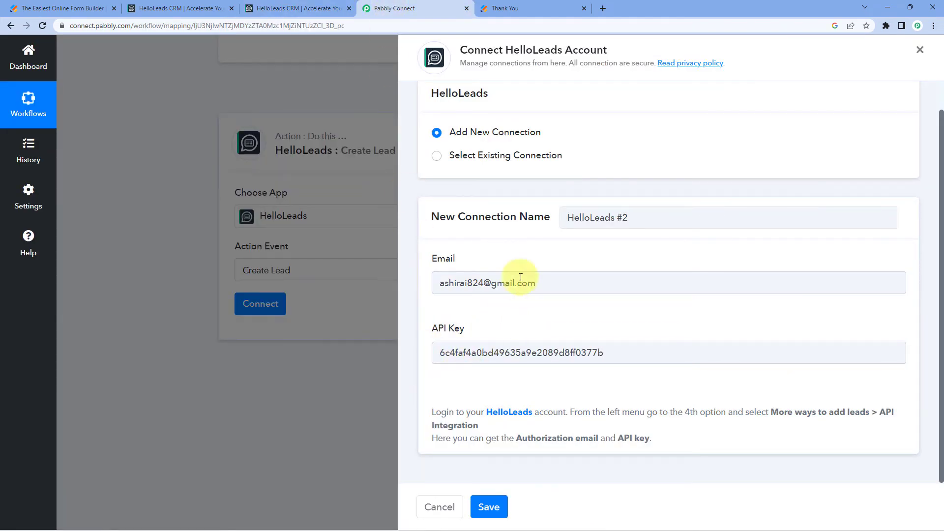
click(489, 506)
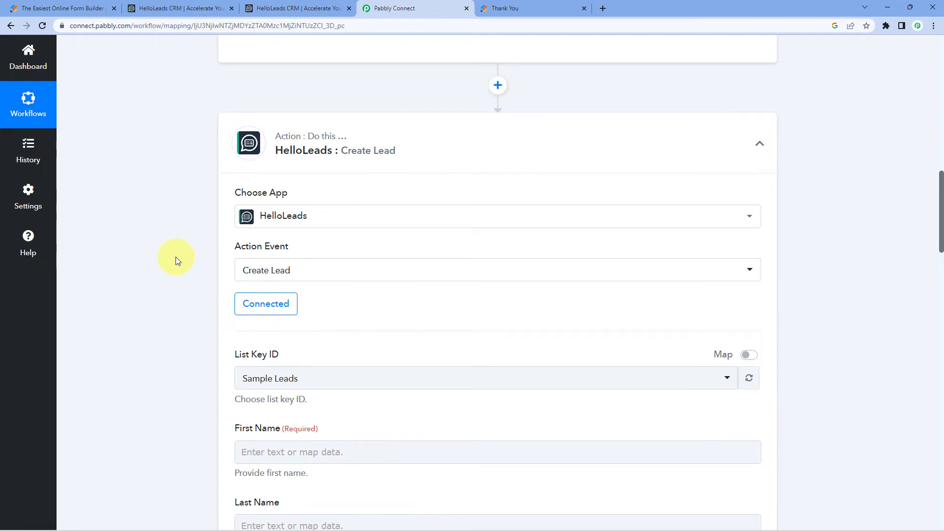
Check the available lead lists in HelloLeads, and set the Create Lead action's List Key ID to PabConn in Pabbly Connect
scroll(175, 256, down, 4)
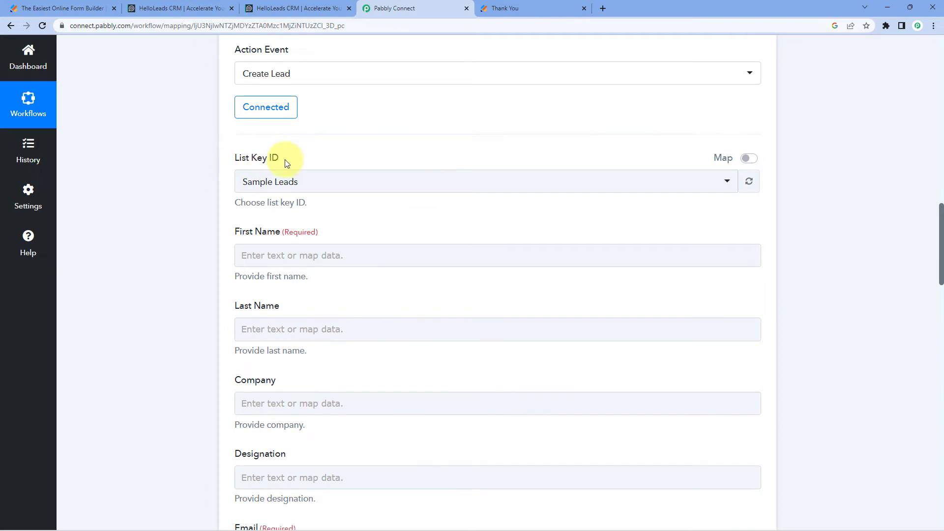
click(316, 180)
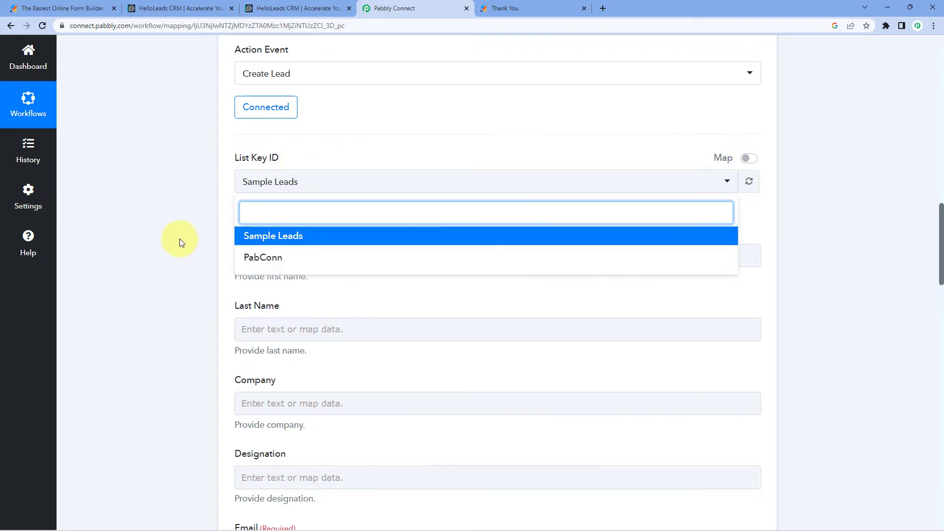
click(202, 6)
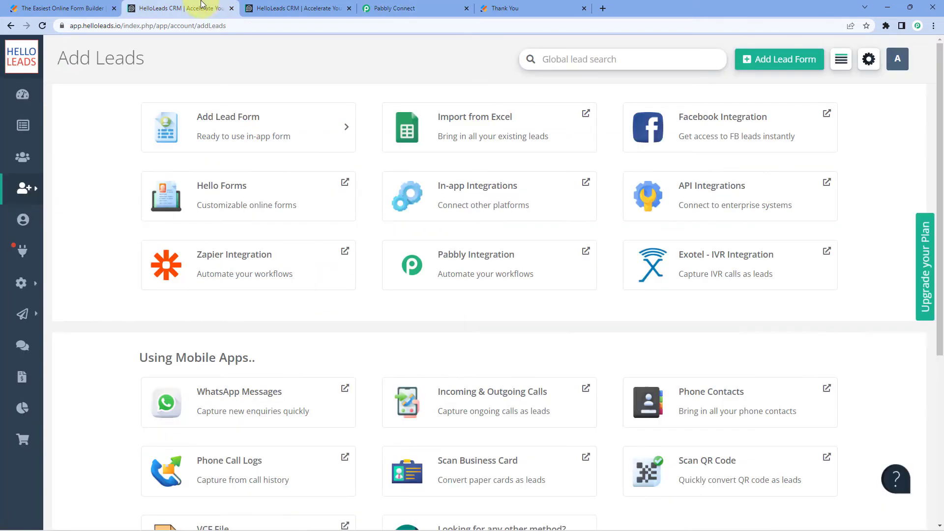
click(45, 157)
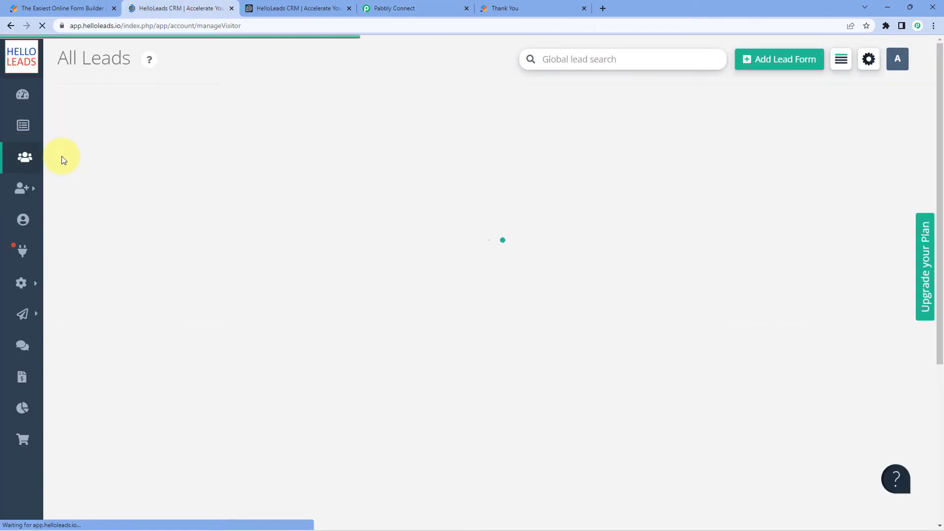
click(185, 156)
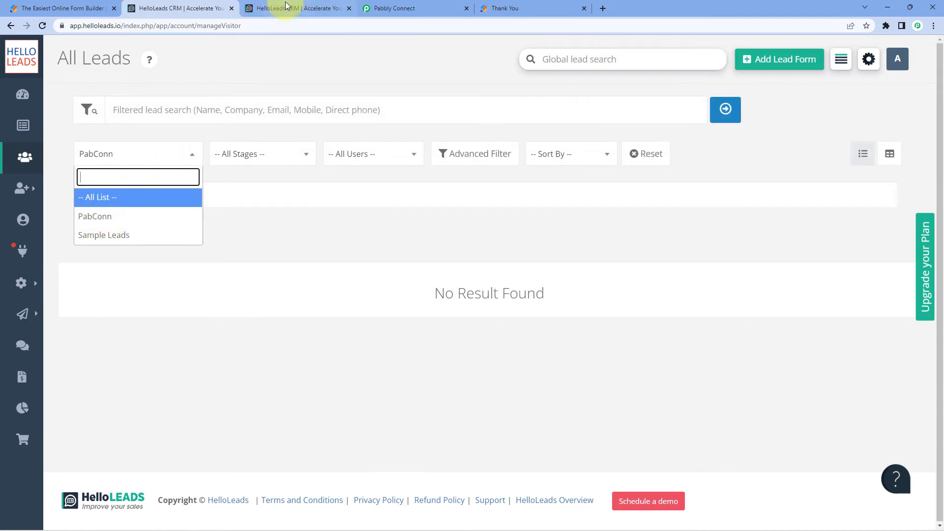
click(428, 7)
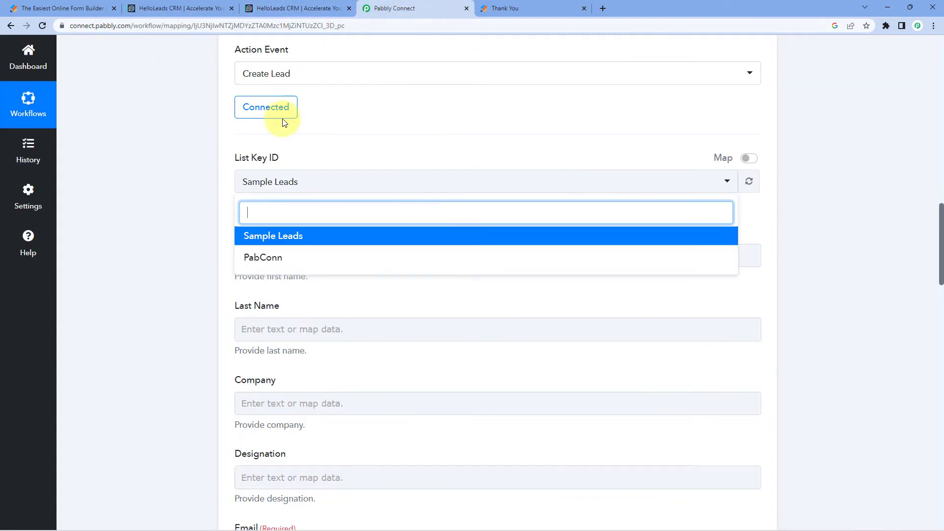
click(278, 258)
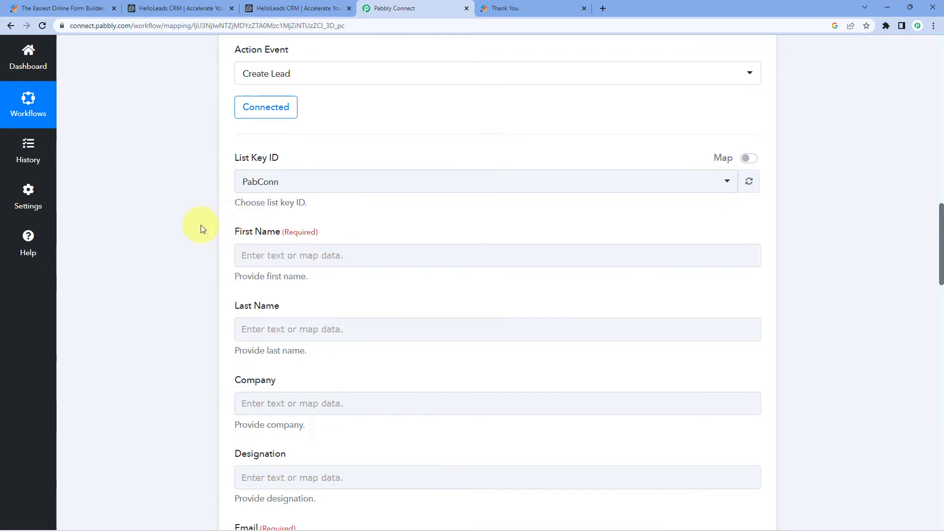
Review the Create Lead fields and examine the first name, last name, e-mail and mobile number in the captured Jotform response
scroll(227, 196, down, 1)
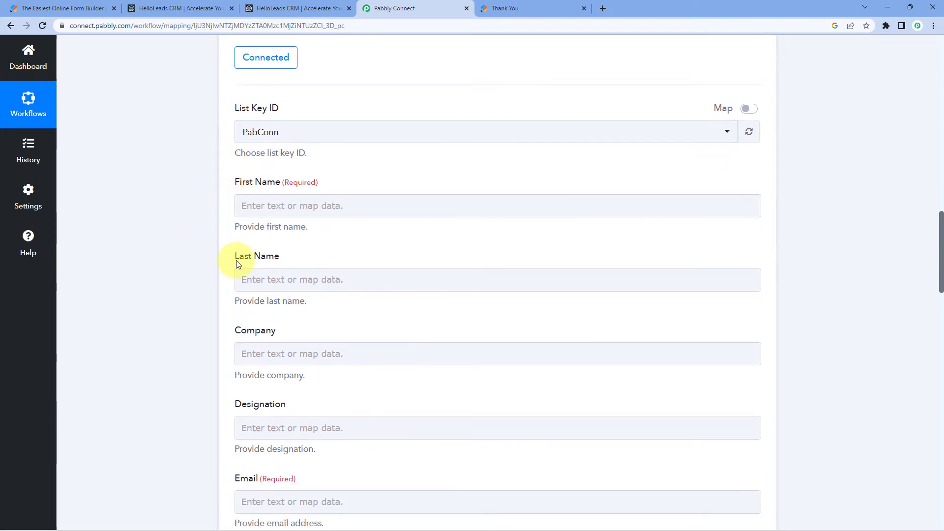
scroll(221, 275, down, 3)
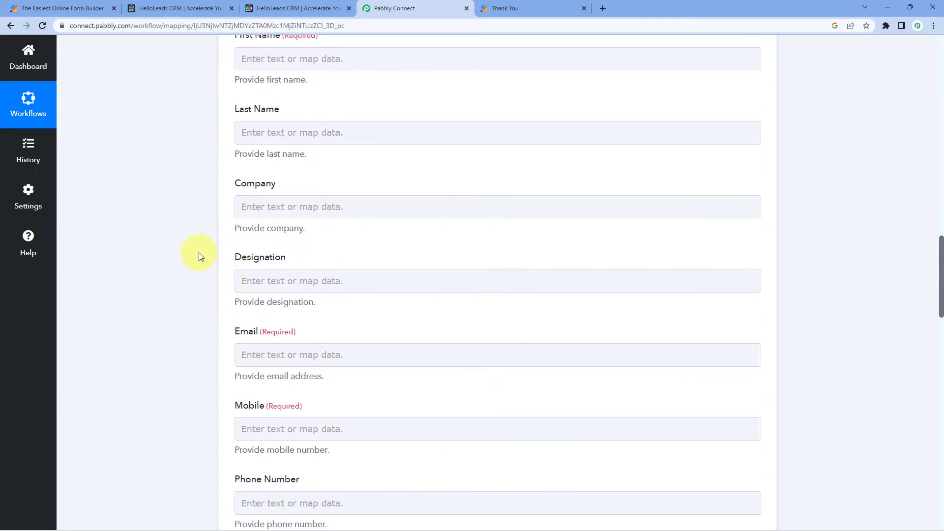
scroll(202, 257, up, 3)
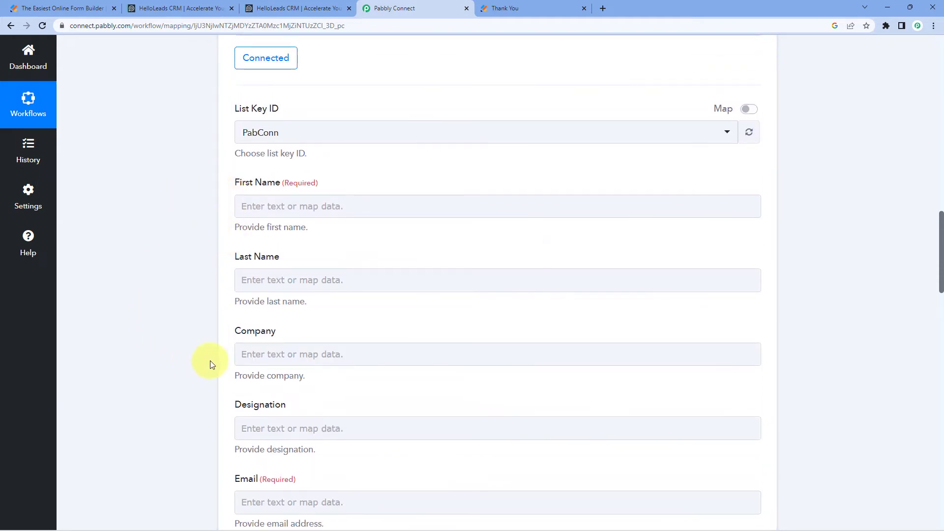
scroll(192, 264, up, 2)
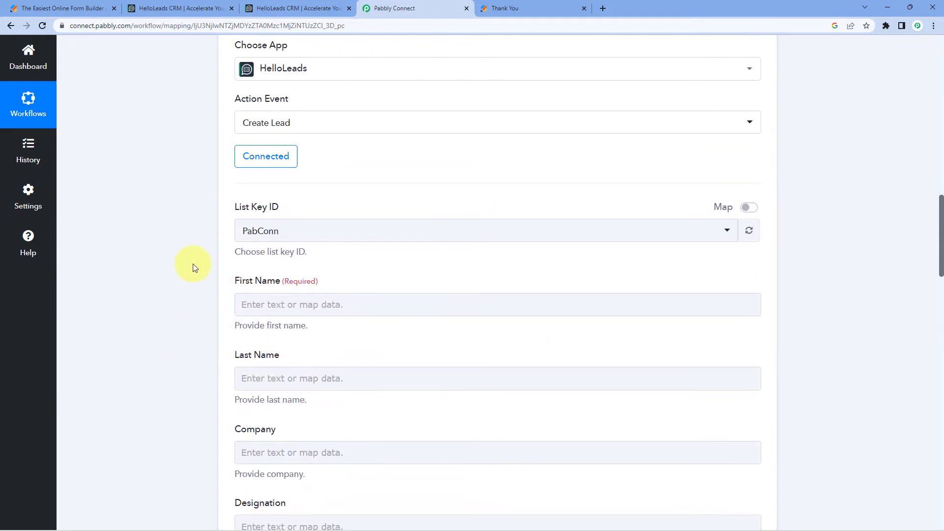
scroll(193, 263, up, 12)
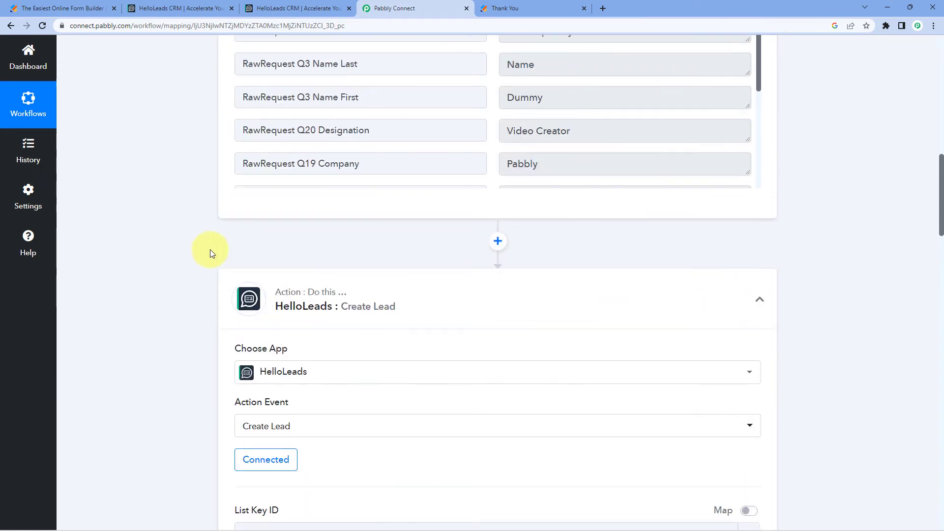
scroll(449, 194, down, 1)
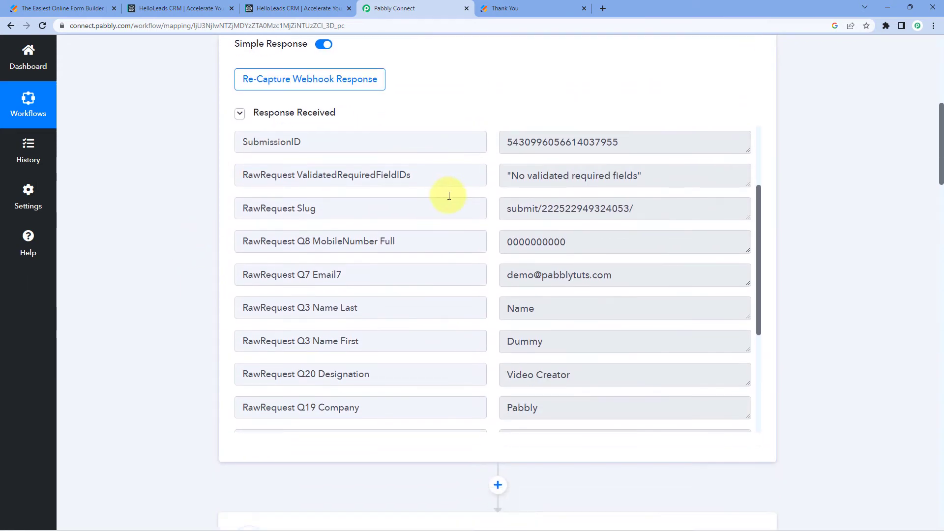
scroll(510, 215, down, 3)
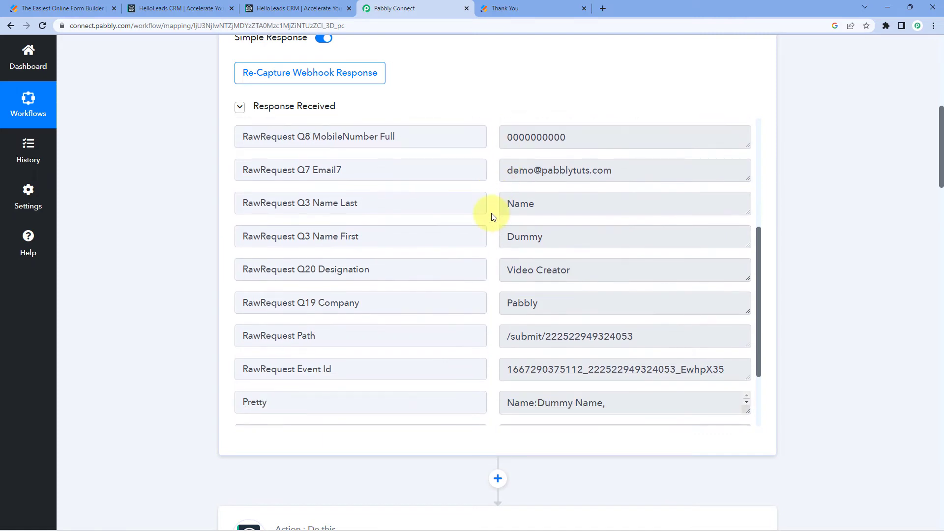
drag(574, 233, 462, 229)
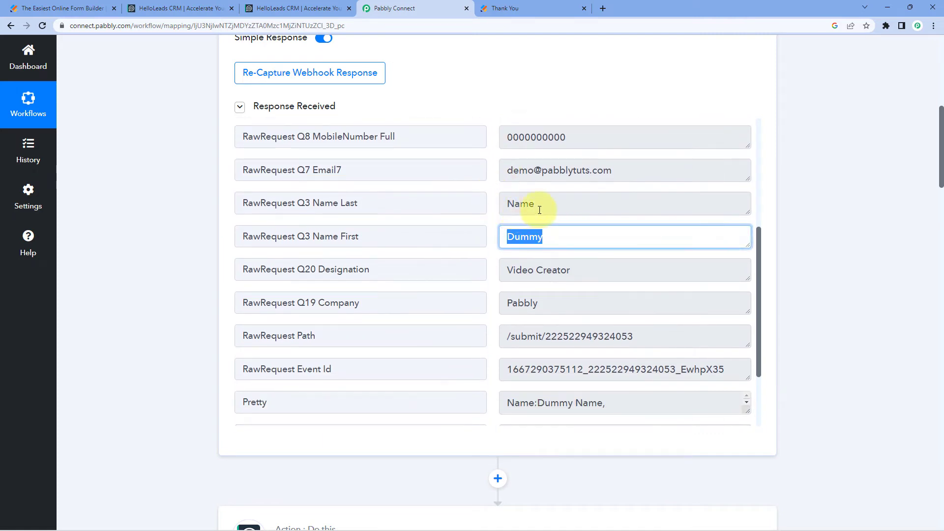
drag(565, 203, 484, 205)
drag(647, 172, 505, 168)
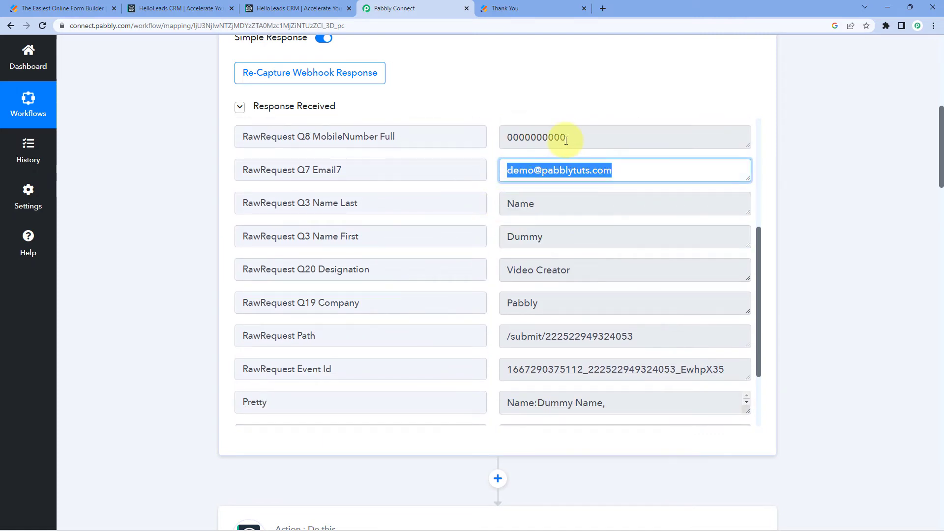
drag(559, 137, 492, 138)
scroll(141, 287, down, 14)
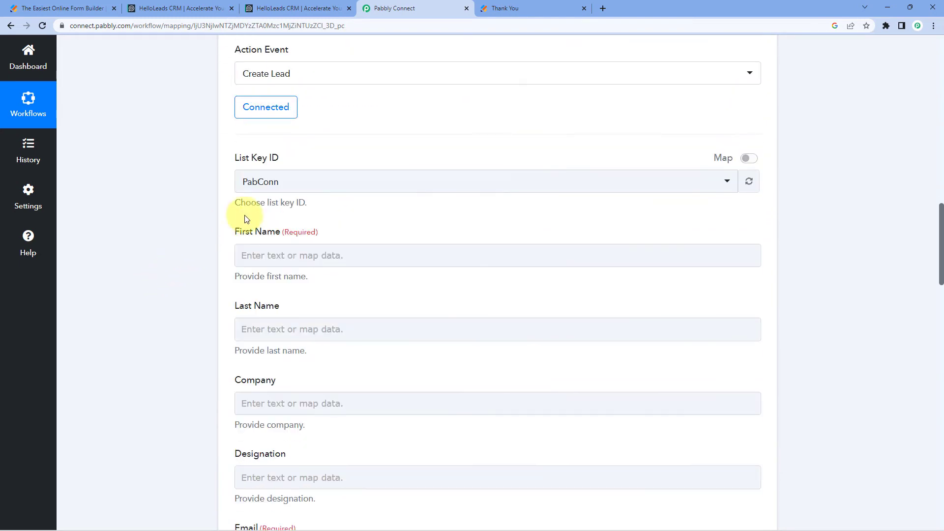
Map the lead's First Name to RawRequest Q3 Name First from the JotForm New Response step
scroll(209, 262, down, 2)
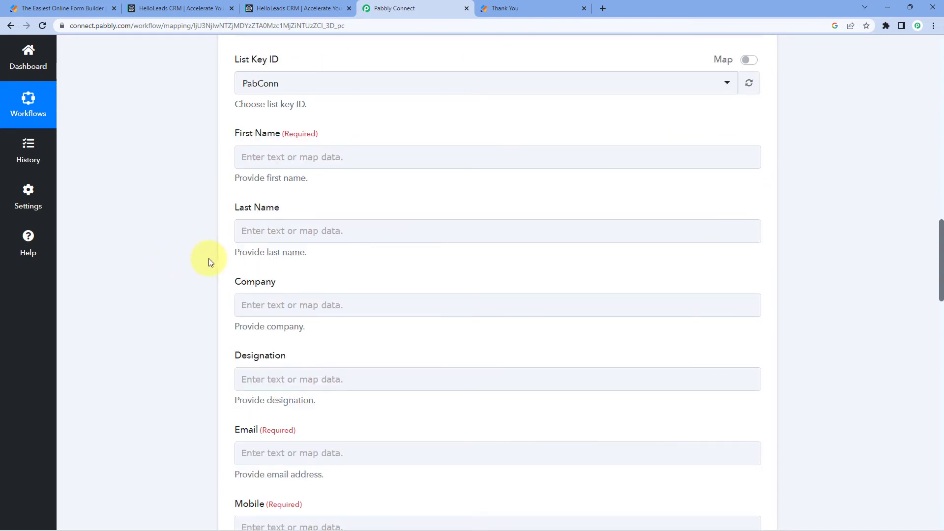
click(246, 156)
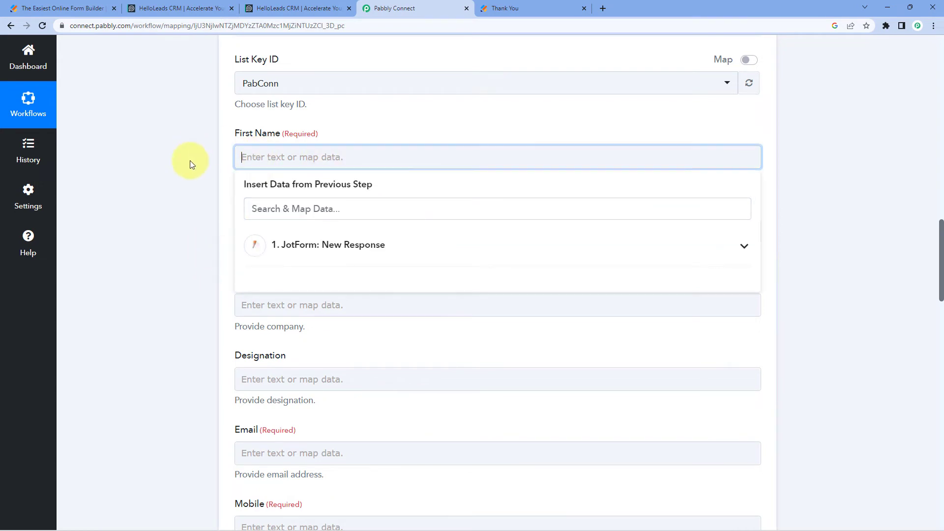
click(412, 254)
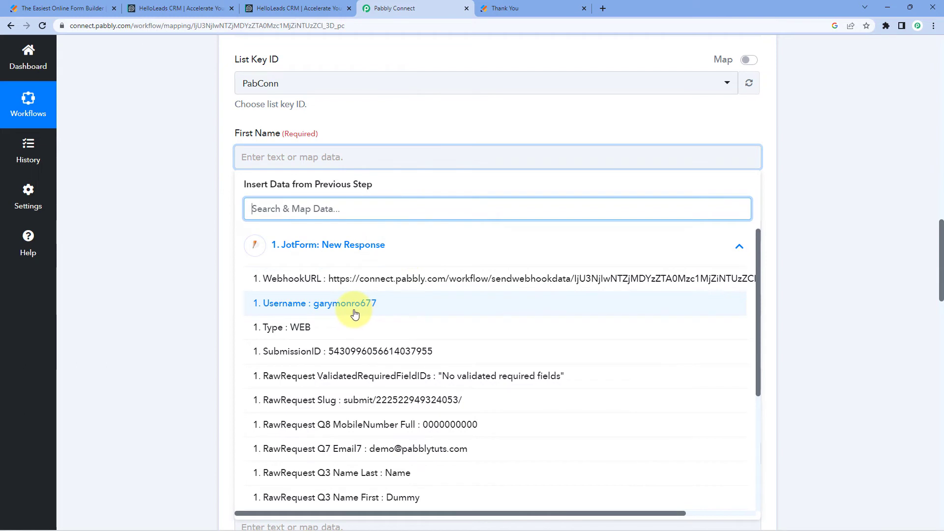
scroll(354, 315, down, 2)
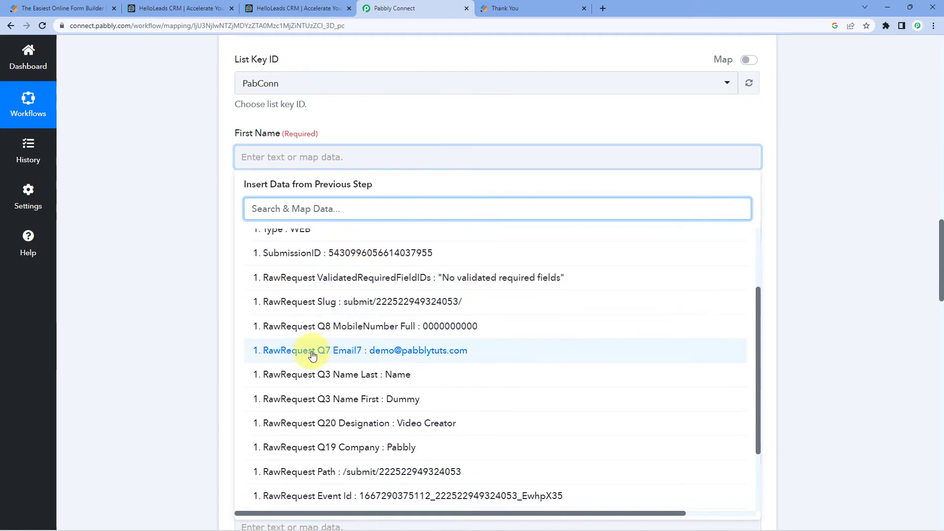
click(342, 402)
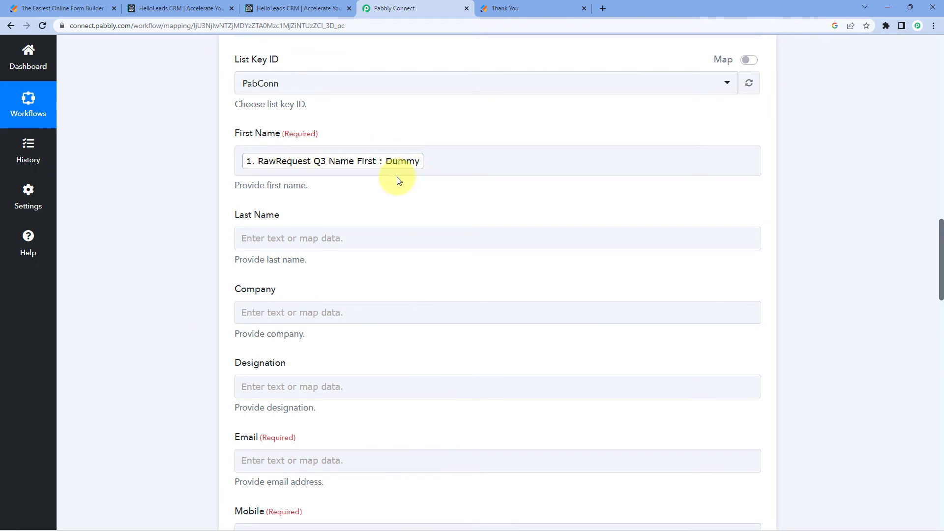
Map the lead's Last Name to RawRequest Q3 Name Last from the JotForm New Response step
scroll(233, 194, down, 1)
click(272, 189)
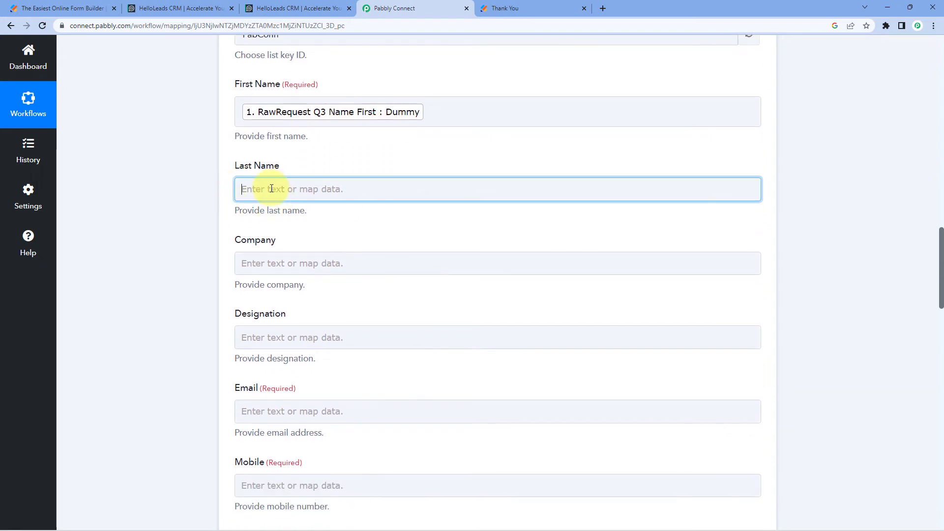
click(344, 278)
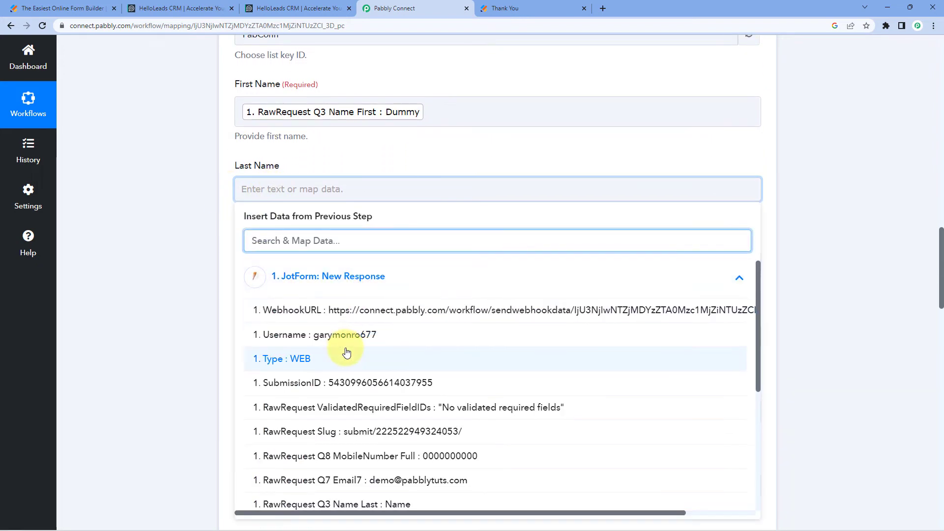
scroll(346, 352, down, 2)
click(203, 289)
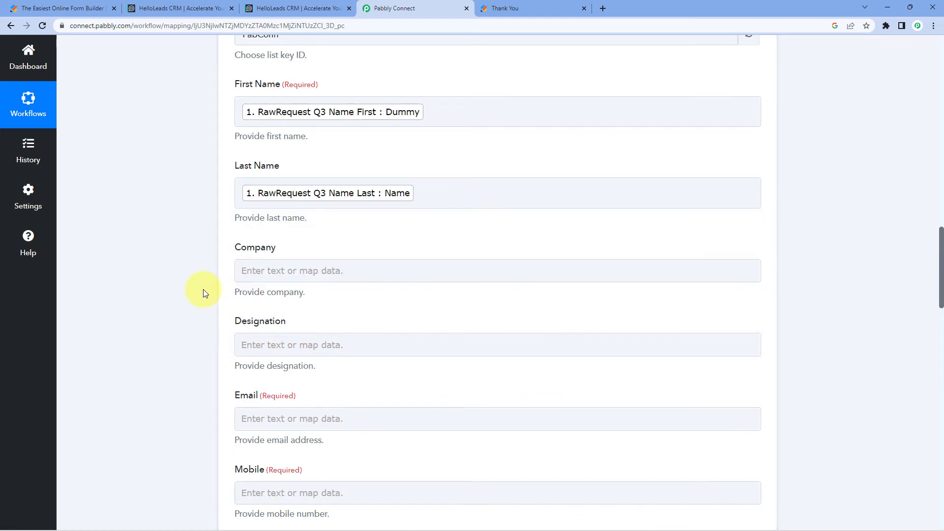
Map the lead's Company to RawRequest Q19 Company from the JotForm New Response step
scroll(202, 288, down, 2)
click(295, 169)
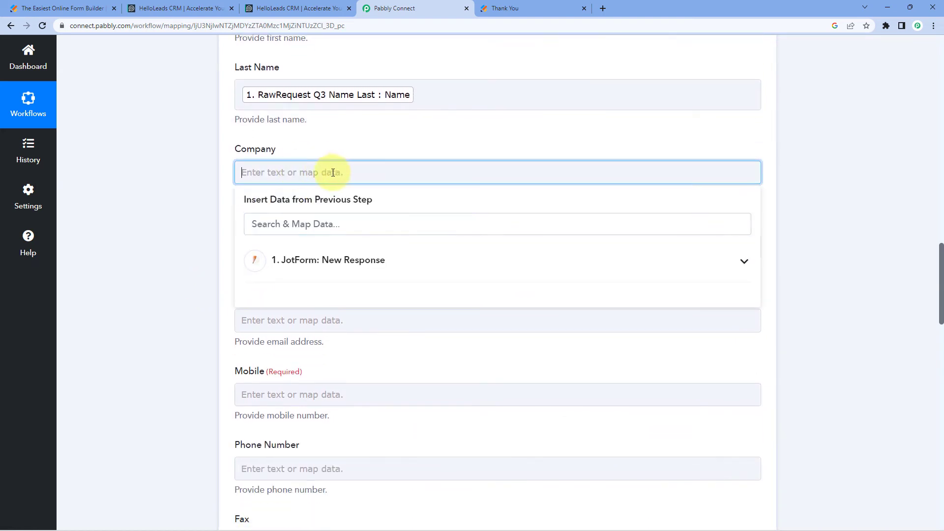
click(320, 266)
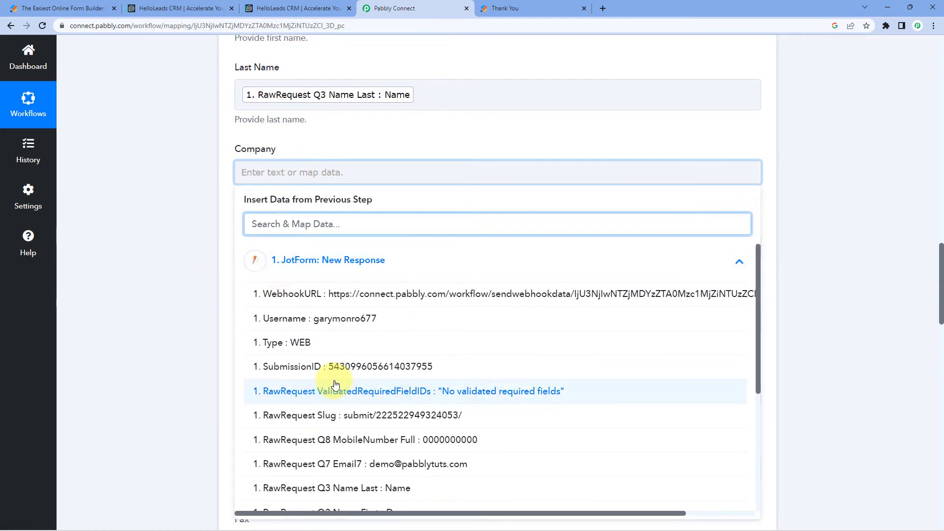
scroll(337, 375, down, 2)
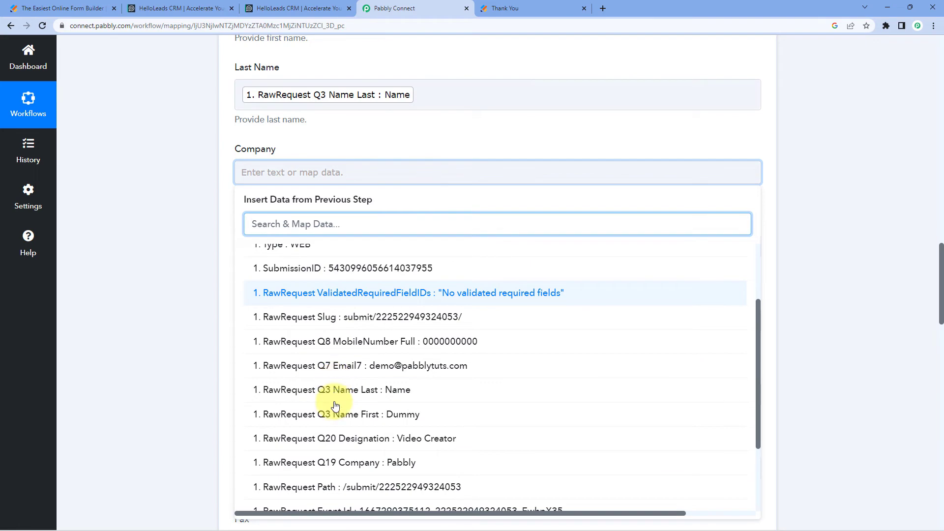
click(339, 462)
Map the lead's Designation to RawRequest Q20 Designation from the JotForm New Response step
click(276, 264)
scroll(390, 249, down, 2)
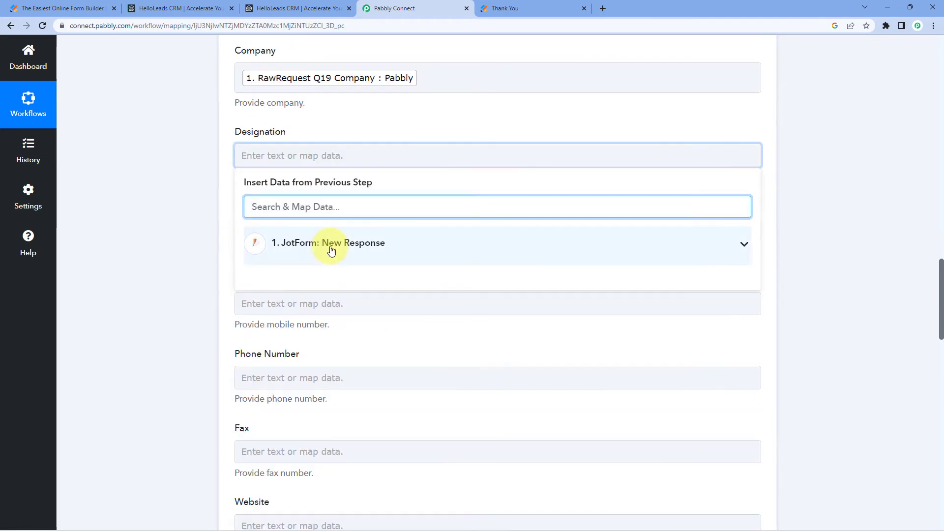
click(389, 246)
scroll(333, 356, down, 1)
scroll(344, 374, down, 2)
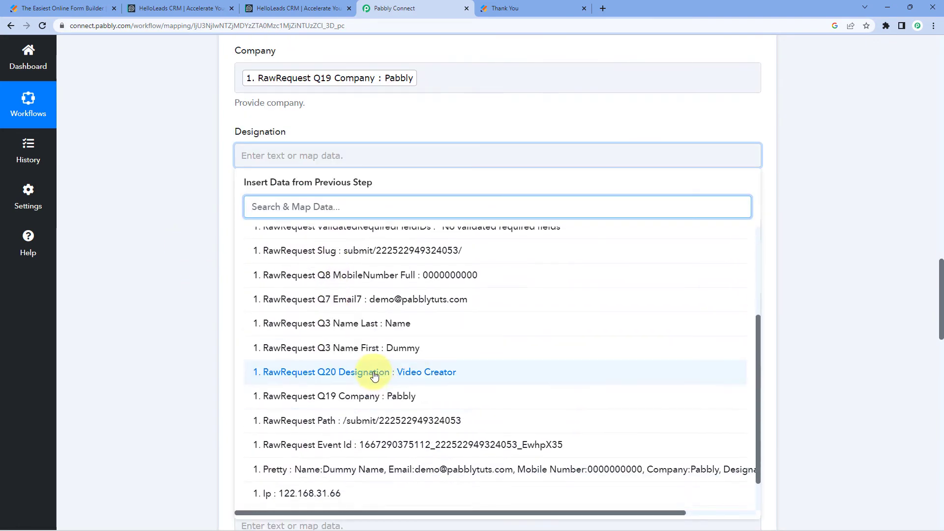
click(371, 372)
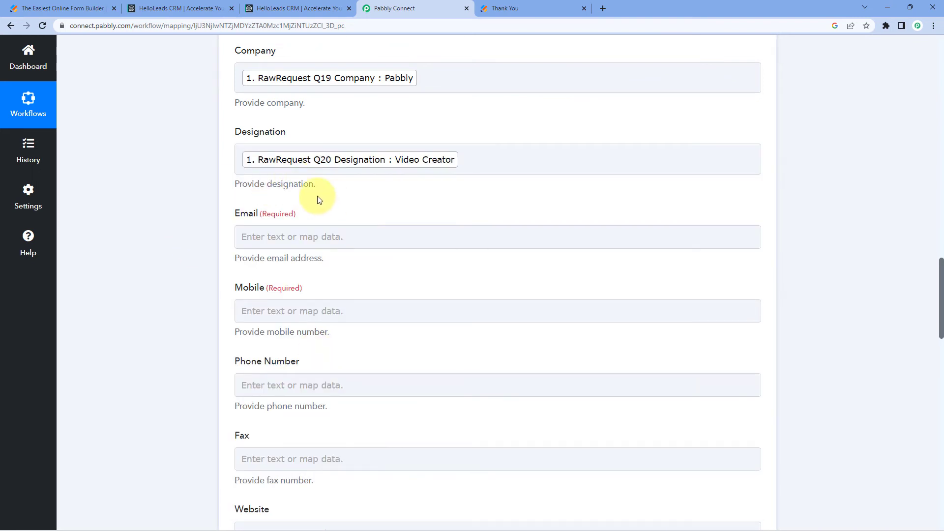
Map the lead's Email to RawRequest Q7 Email7 from the JotForm New Response step
scroll(245, 185, down, 1)
click(276, 187)
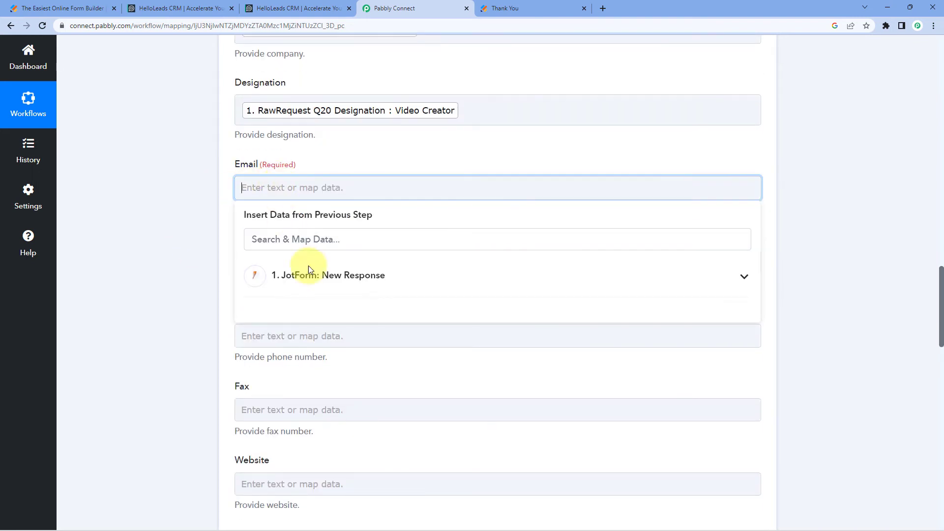
click(309, 268)
scroll(364, 384, down, 2)
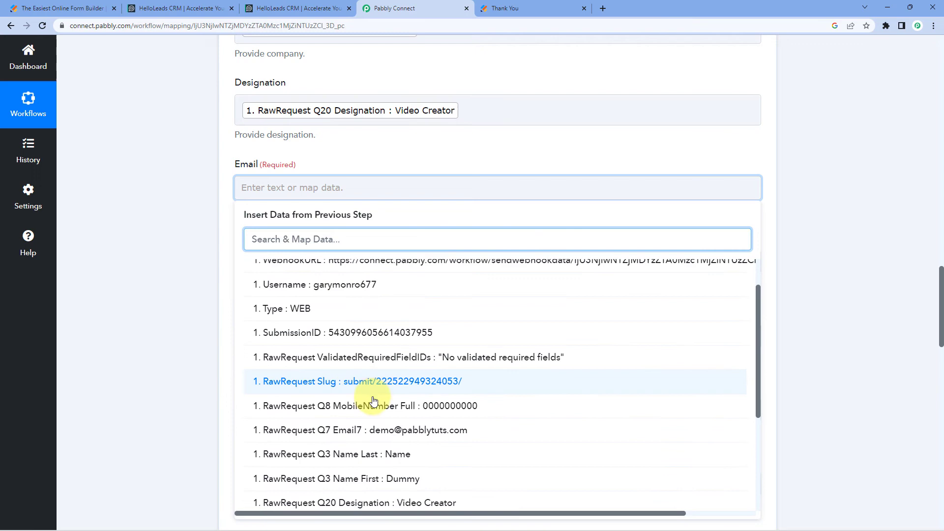
click(375, 428)
Map the lead's Mobile to RawRequest Q8 MobileNumber Full from the JotForm New Response step
click(253, 268)
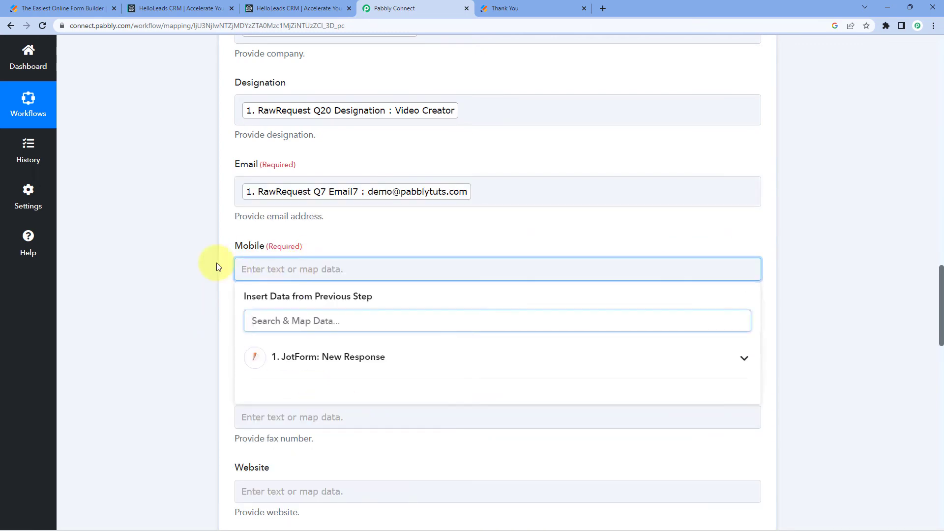
scroll(218, 267, down, 2)
click(337, 263)
click(369, 439)
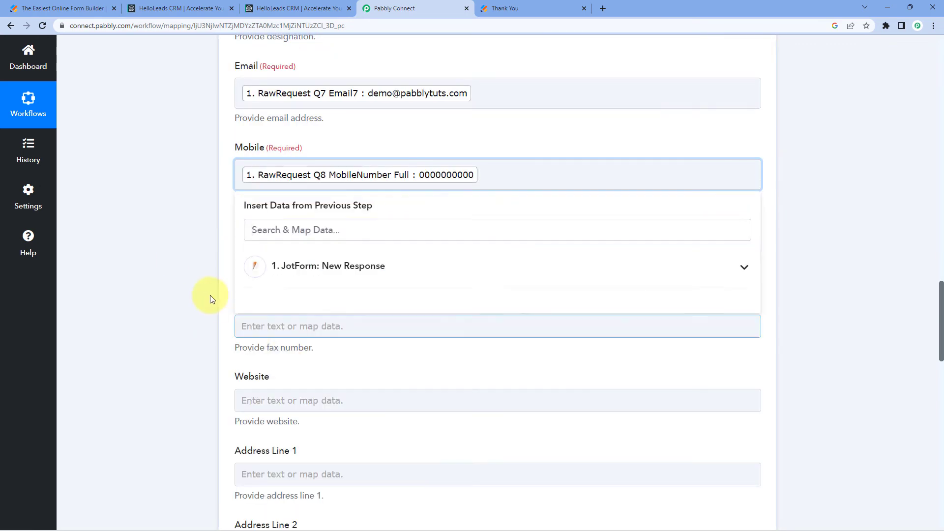
click(187, 258)
Review the mapped Create Lead fields from first name to mobile and the remaining optional fields, such as phone number, fax and website
scroll(187, 257, up, 6)
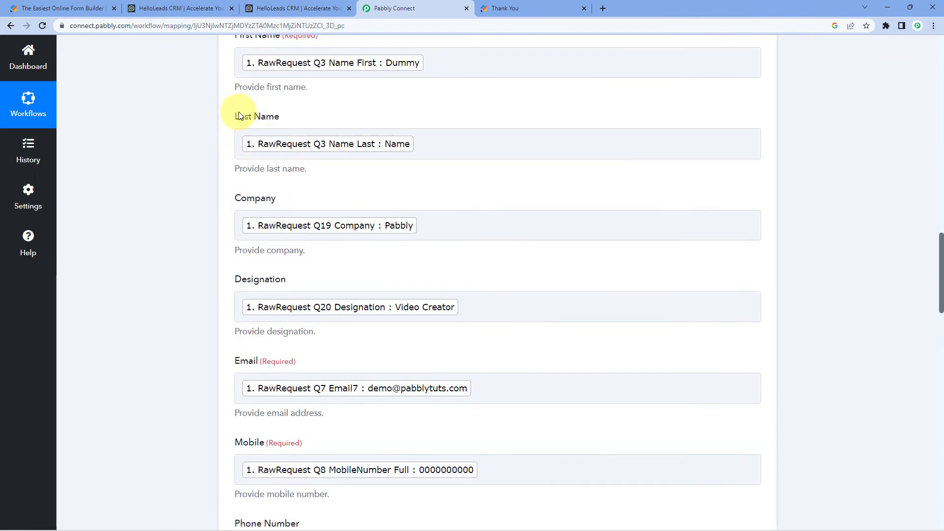
scroll(213, 218, down, 5)
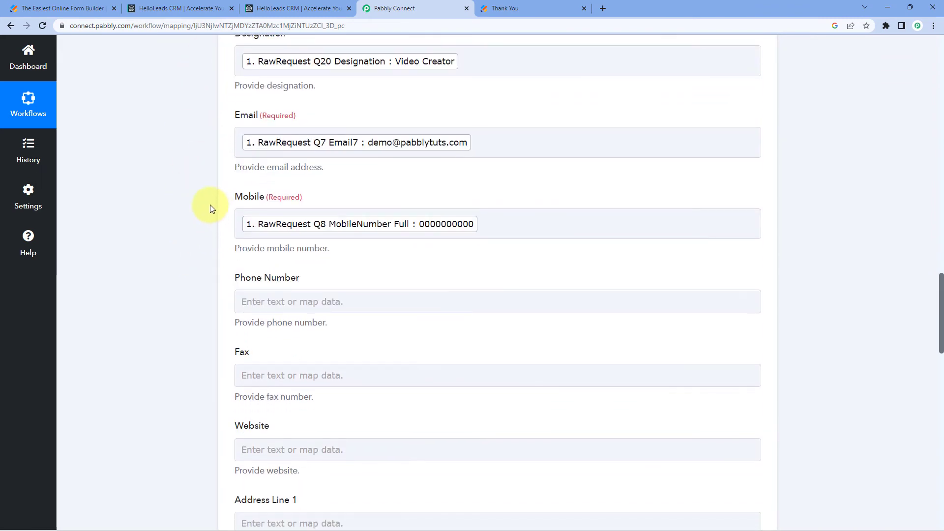
scroll(210, 209, up, 4)
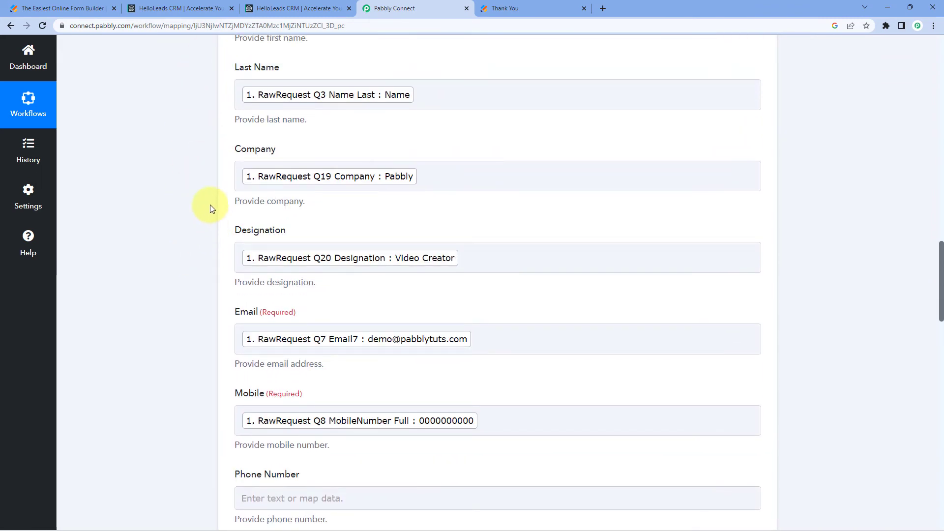
scroll(210, 206, up, 2)
scroll(217, 167, down, 5)
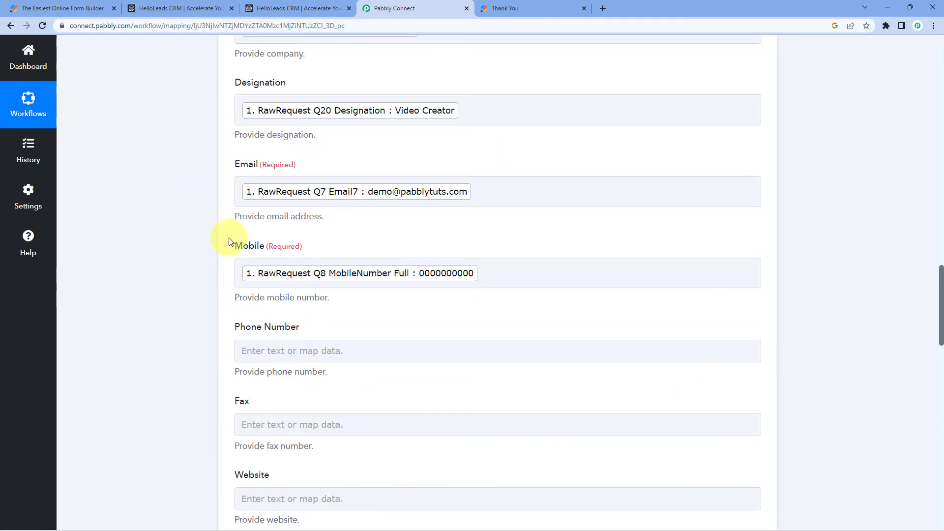
scroll(227, 221, down, 2)
scroll(236, 248, down, 3)
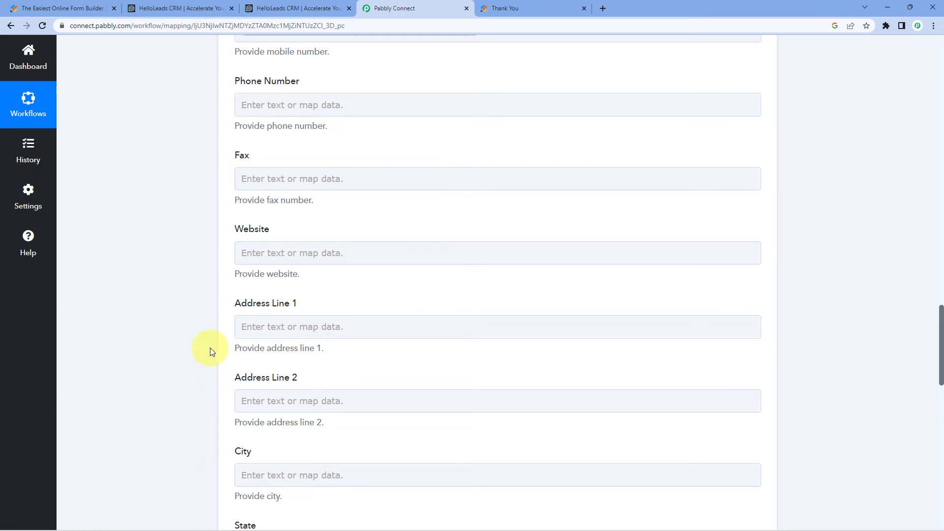
scroll(211, 347, up, 8)
scroll(194, 298, down, 20)
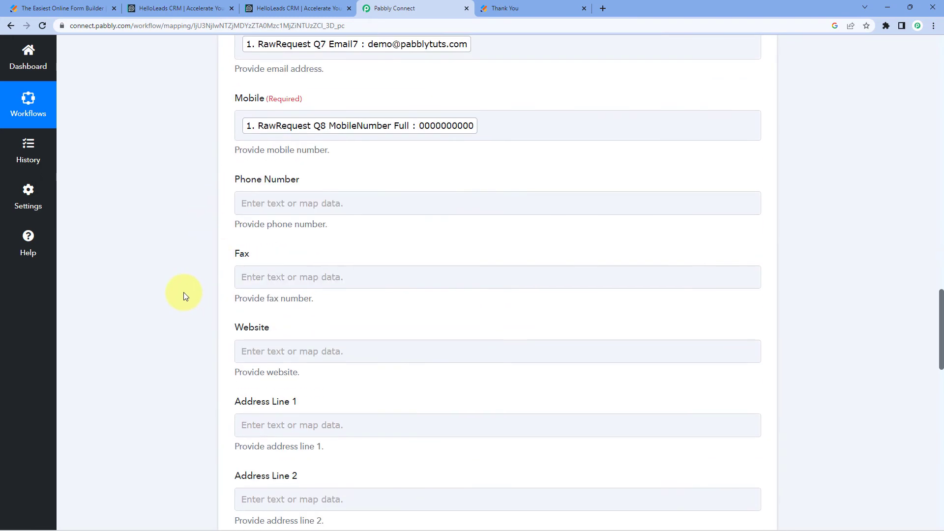
Save the HelloLeads Create Lead action and send a test request with the mapped response data
scroll(190, 275, down, 4)
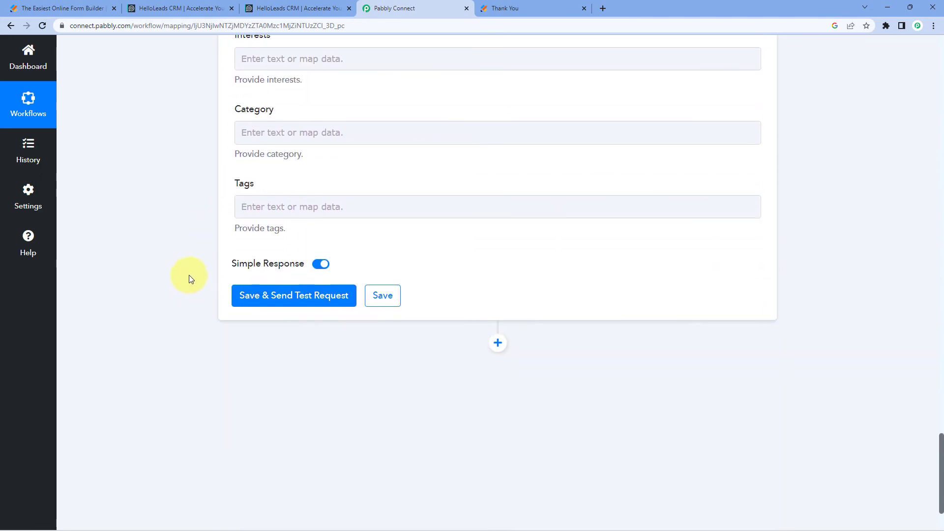
click(295, 299)
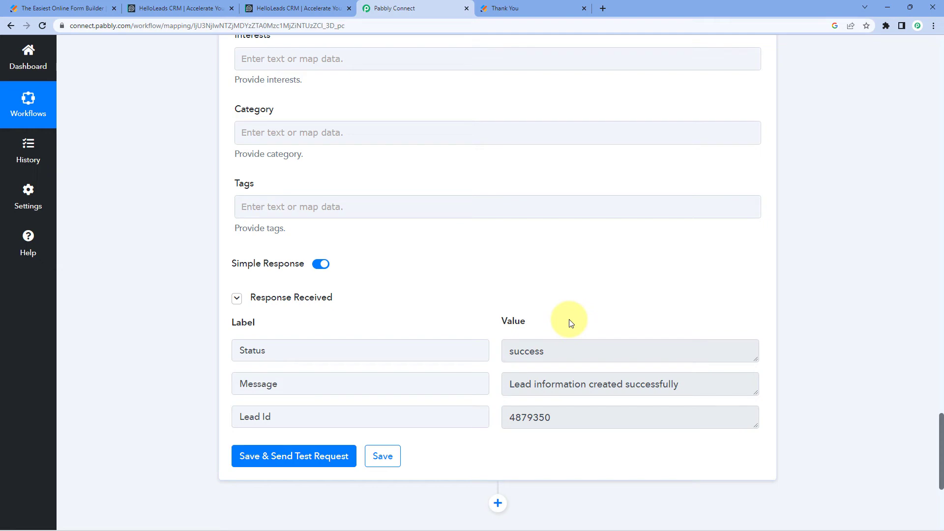
scroll(323, 294, up, 20)
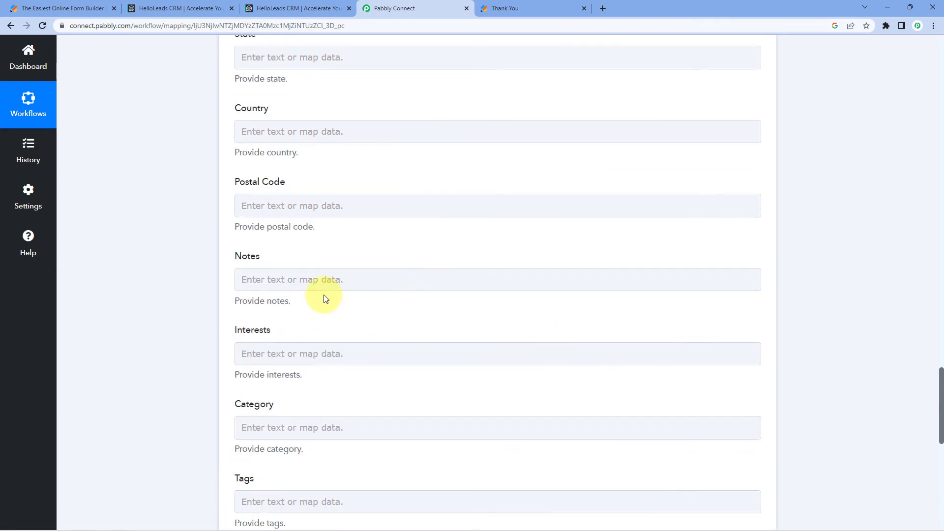
scroll(344, 280, up, 1)
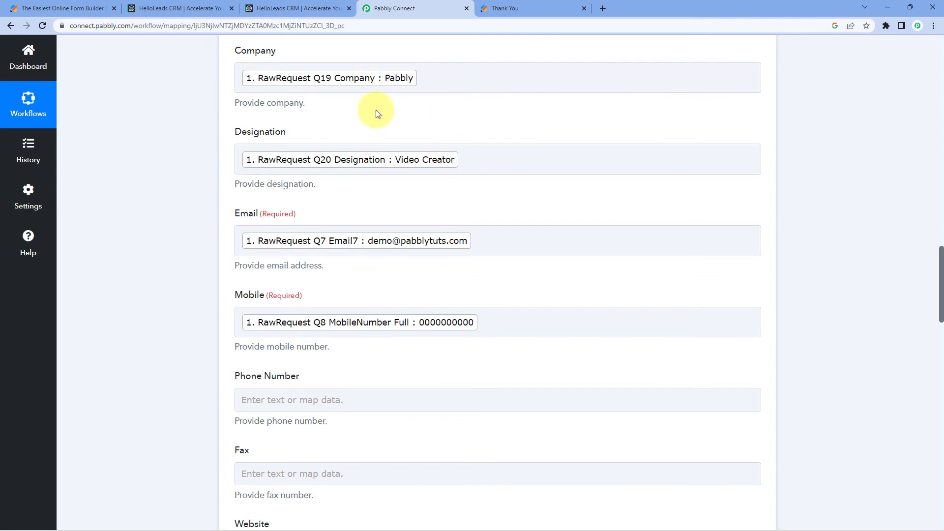
Switch to HelloLeads and refresh the All Leads page filtered to the PabConn list
click(516, 8)
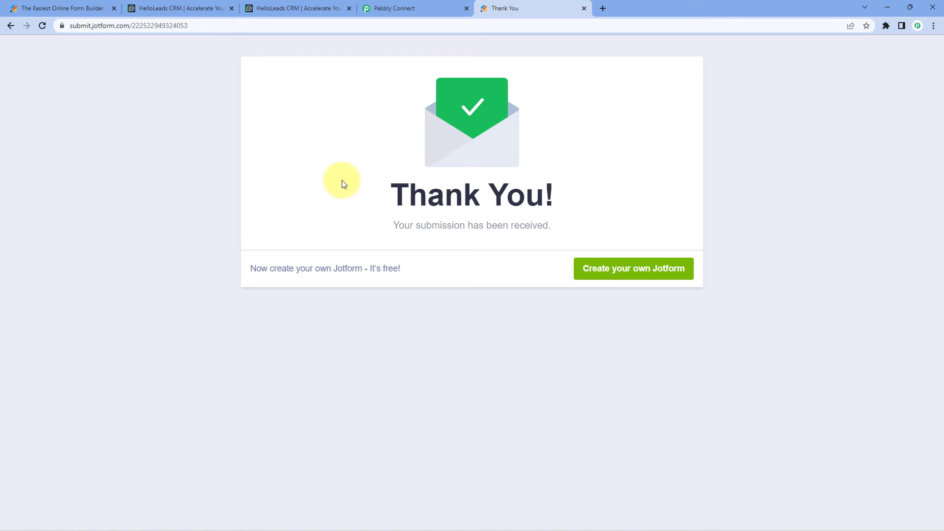
click(186, 7)
click(114, 218)
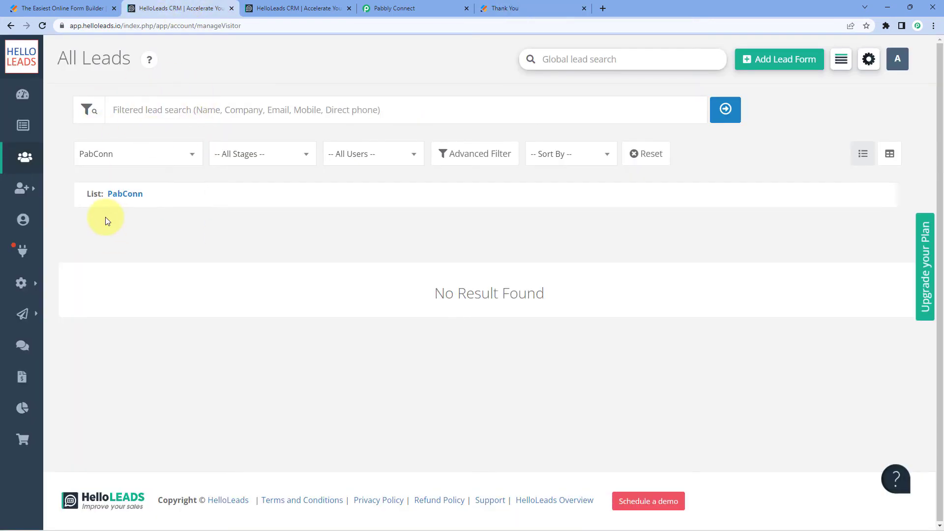
click(43, 26)
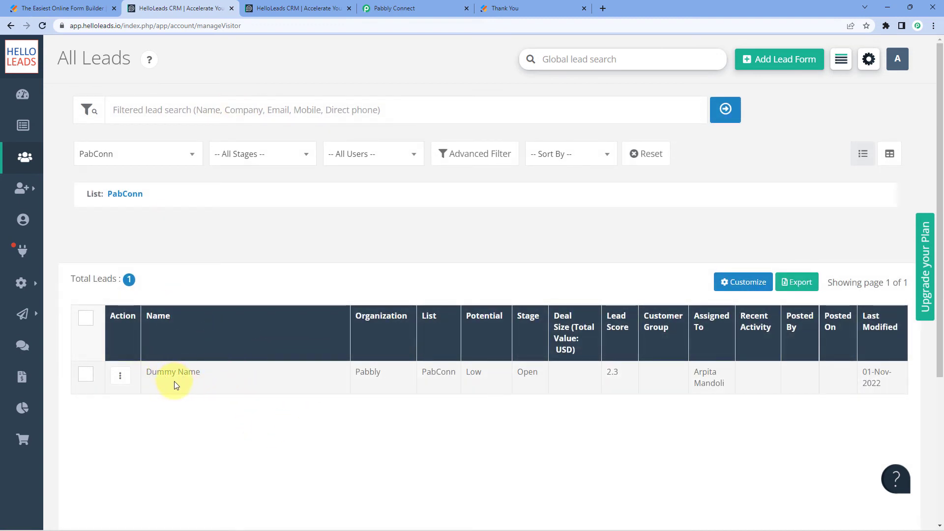
Examine the new lead's name and organization in the PabConn list against the Jotform submission
click(530, 7)
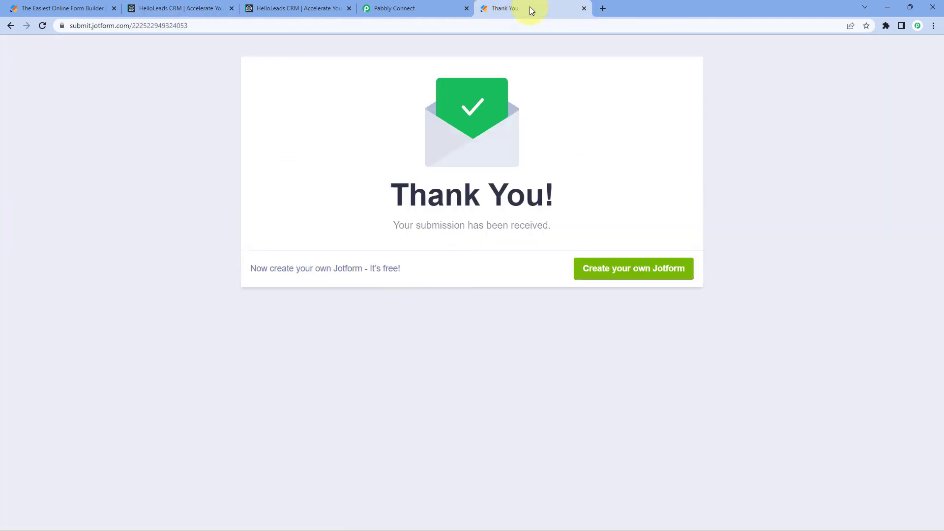
click(206, 7)
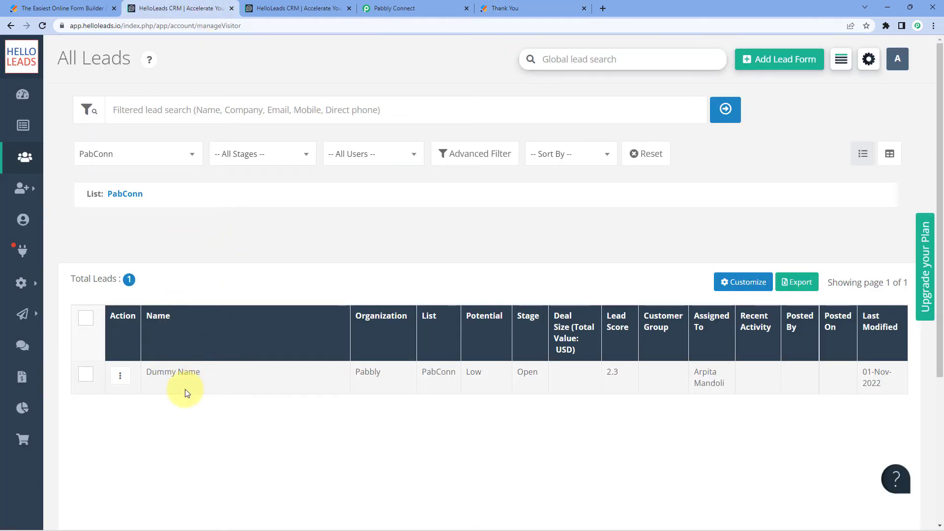
drag(213, 371, 136, 377)
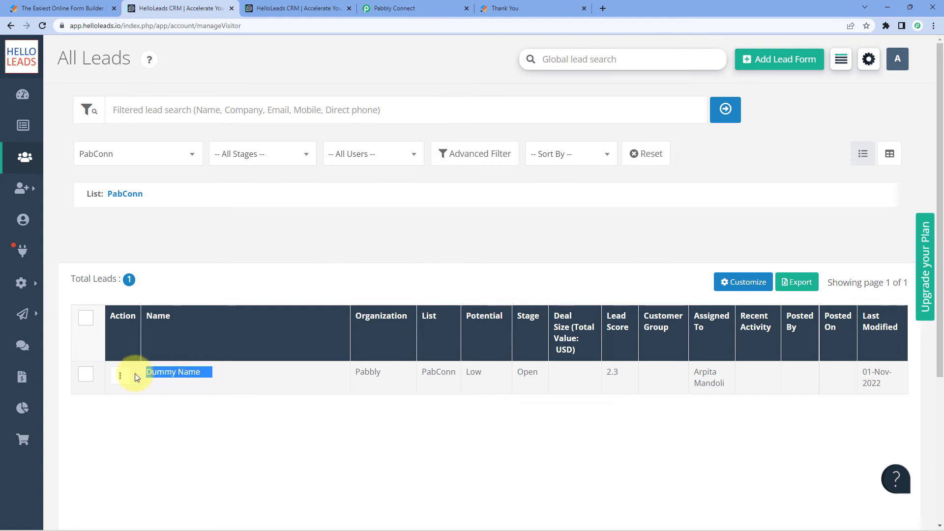
double_click(371, 376)
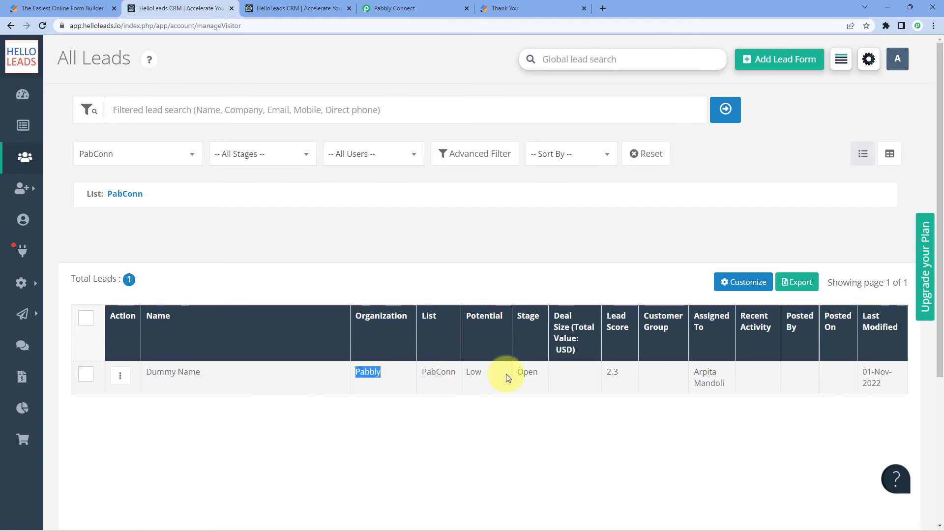
Open the new lead's details, check its name, designation, e-mail and mobile number, and close the details page
click(175, 375)
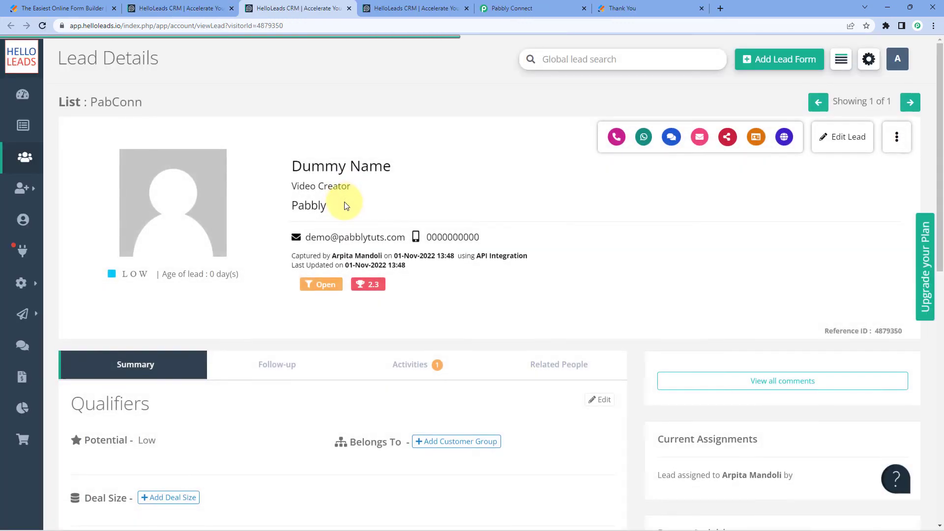
drag(345, 205, 289, 186)
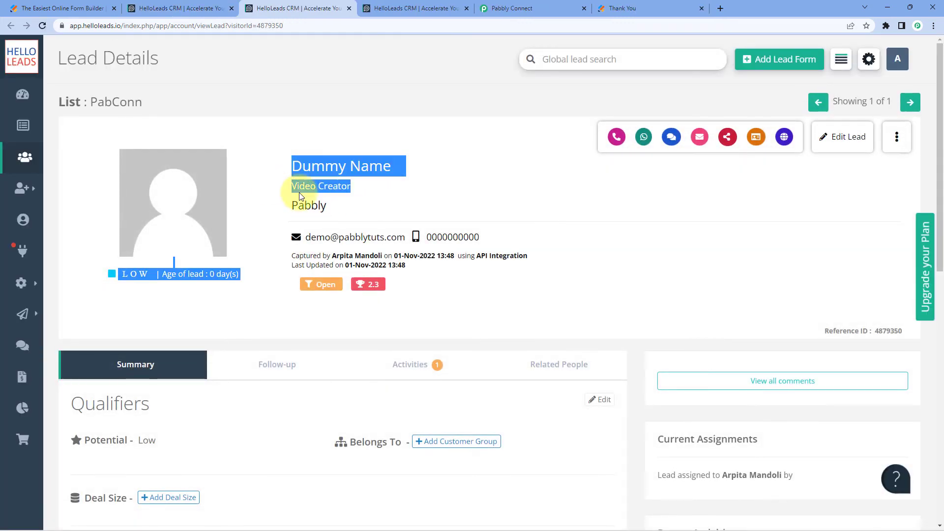
drag(489, 236, 301, 238)
click(410, 219)
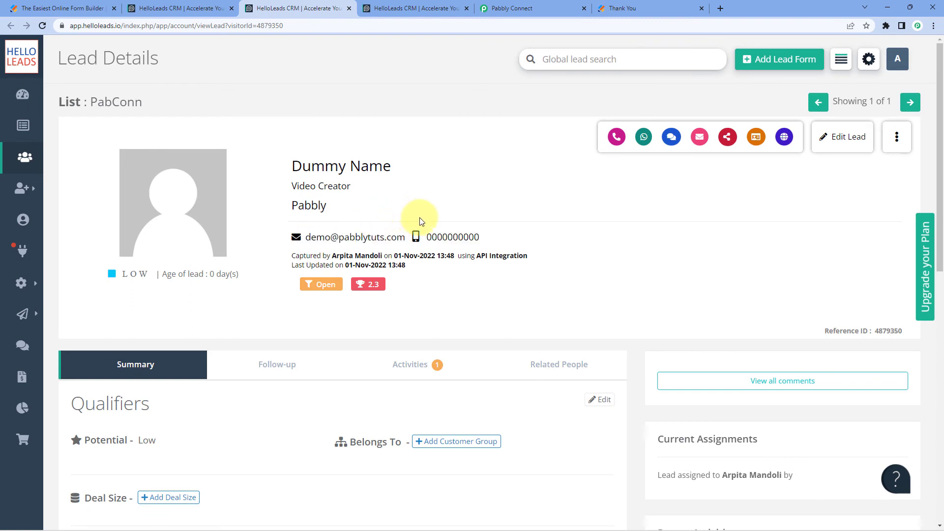
click(413, 9)
click(467, 8)
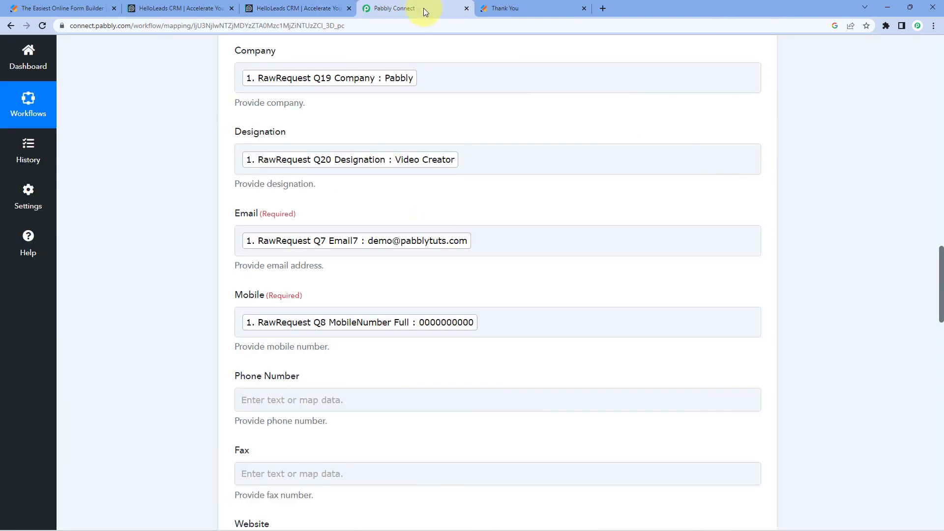
Return to the Jotform to HelloLeads workflow in Pabbly Connect and collapse its trigger and action steps
scroll(519, 104, up, 7)
scroll(541, 196, up, 15)
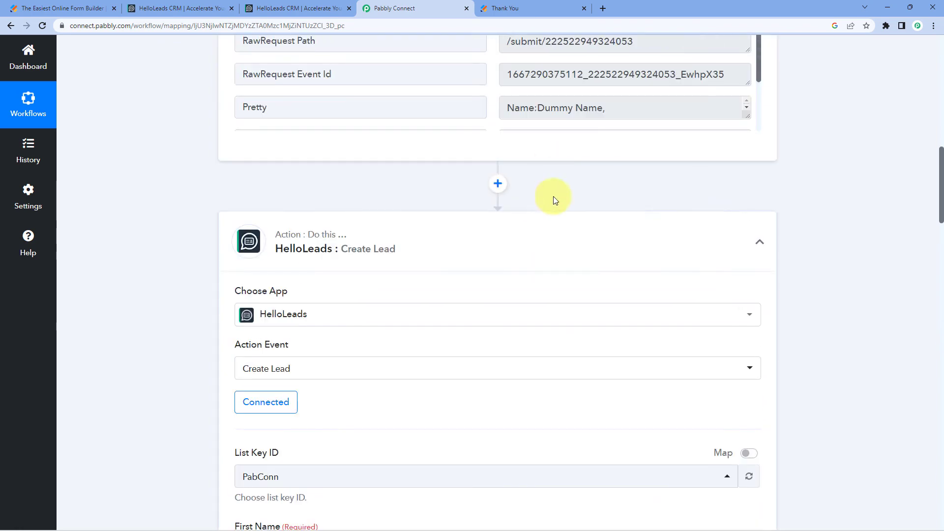
scroll(511, 219, up, 2)
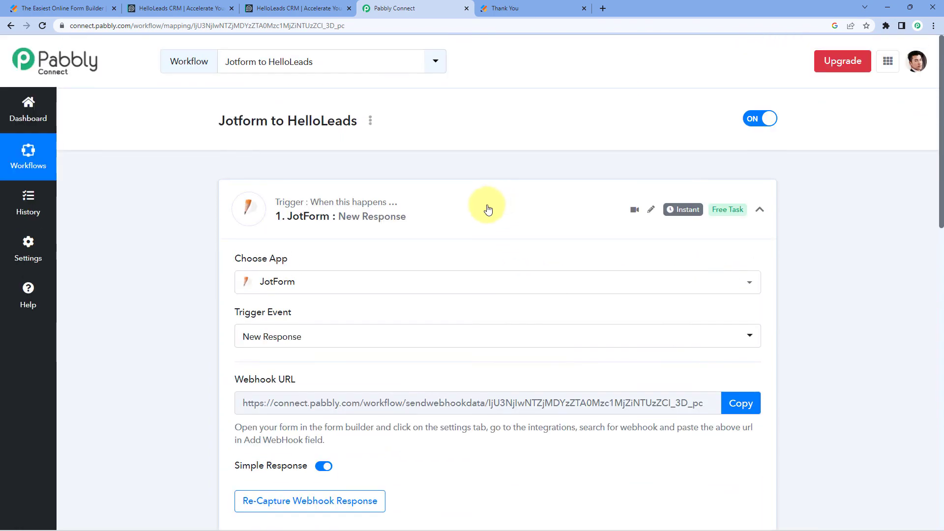
click(236, 201)
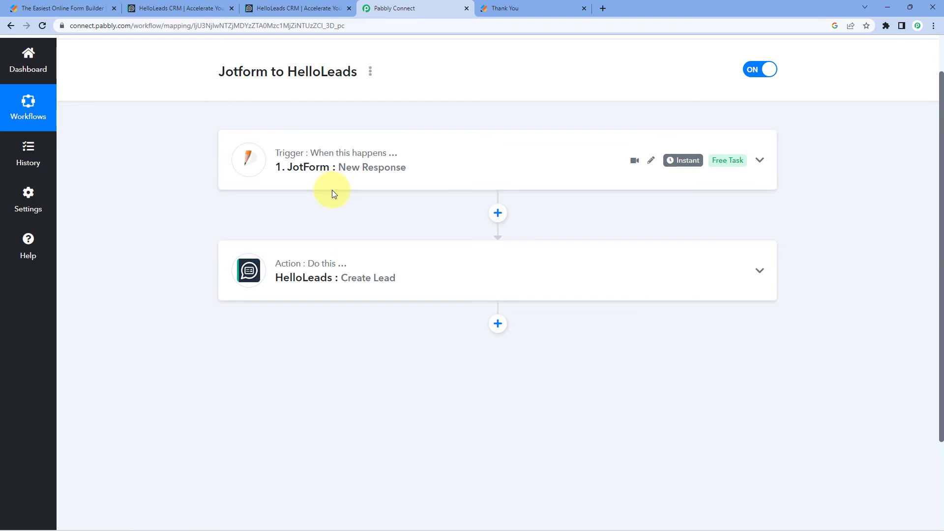
Switch to the Jotform page, reopen the blank Registration Form, and fill in the test respondent's first and last name
click(487, 9)
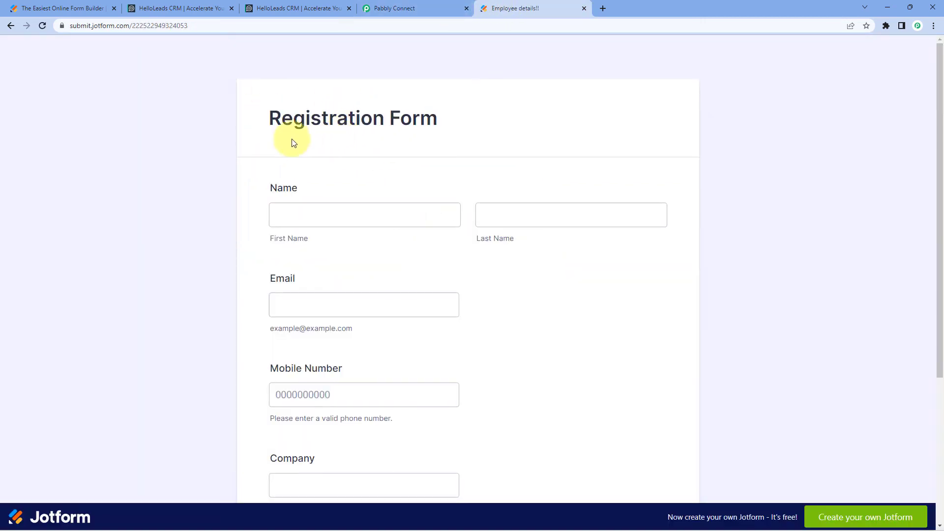
scroll(228, 183, down, 1)
click(297, 164)
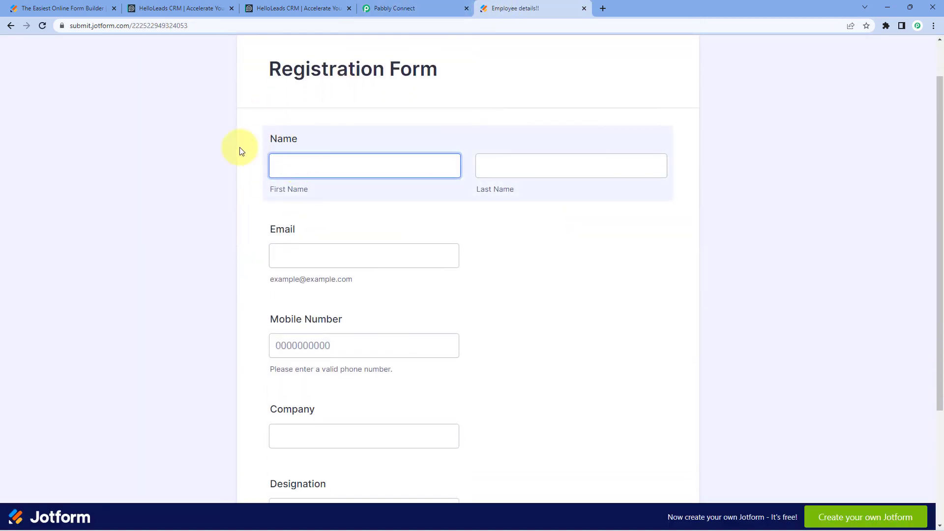
text(Test)
key(Tab)
text(Pabbl)
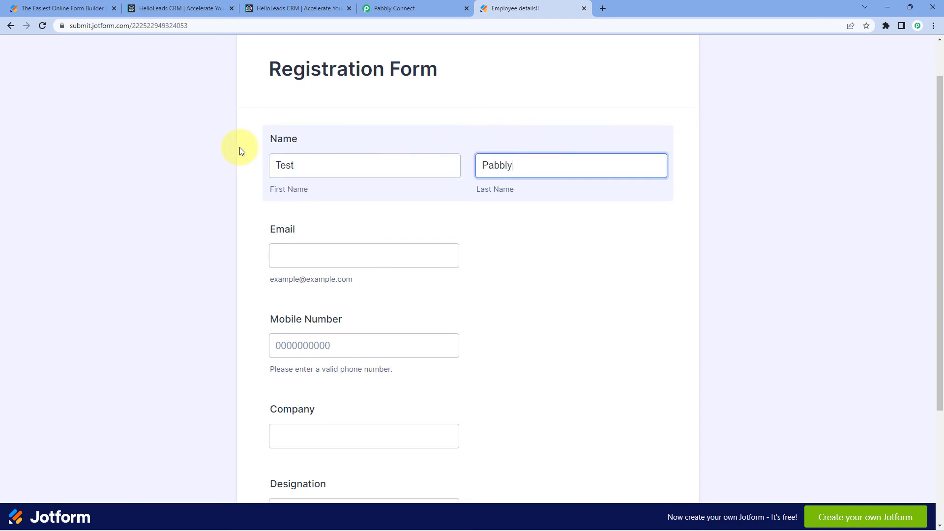
Fill in the test respondent's e-mail address and mobile number on the Registration Form
key(Tab)
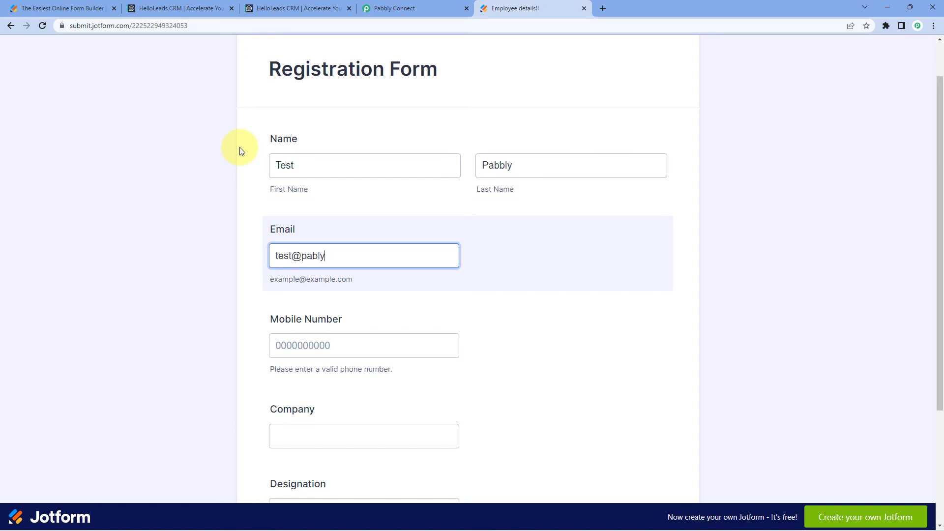
key(Tab)
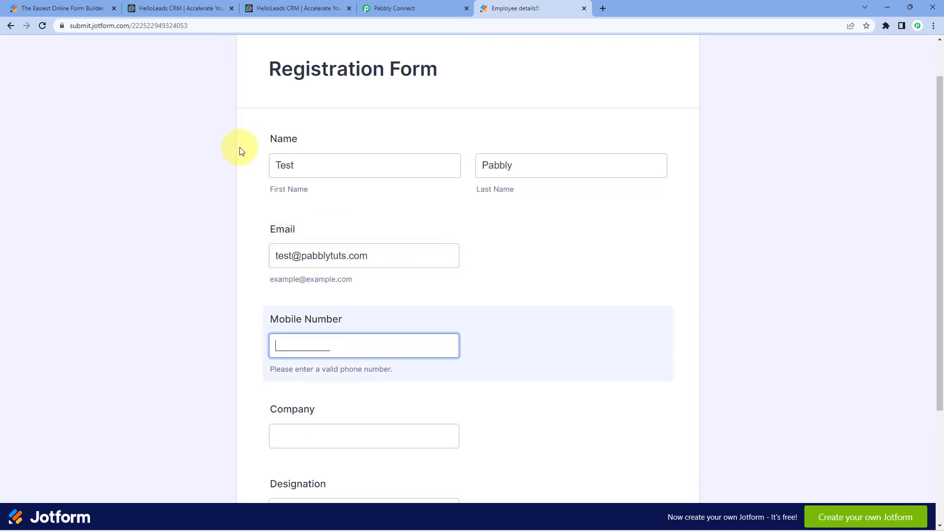
text(0000000001)
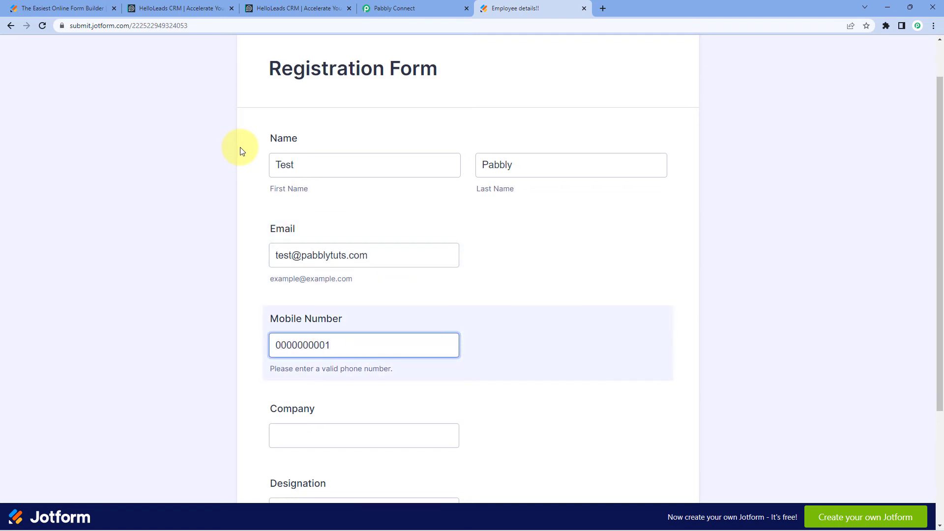
Enter Google as the company and Developer as the designation on the Registration Form
scroll(240, 148, down, 3)
click(325, 292)
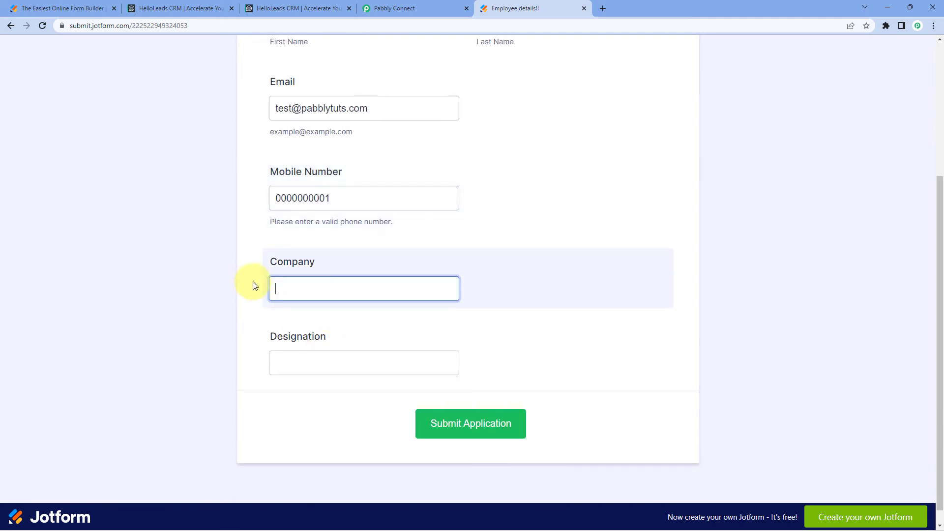
text(Google)
key(Tab)
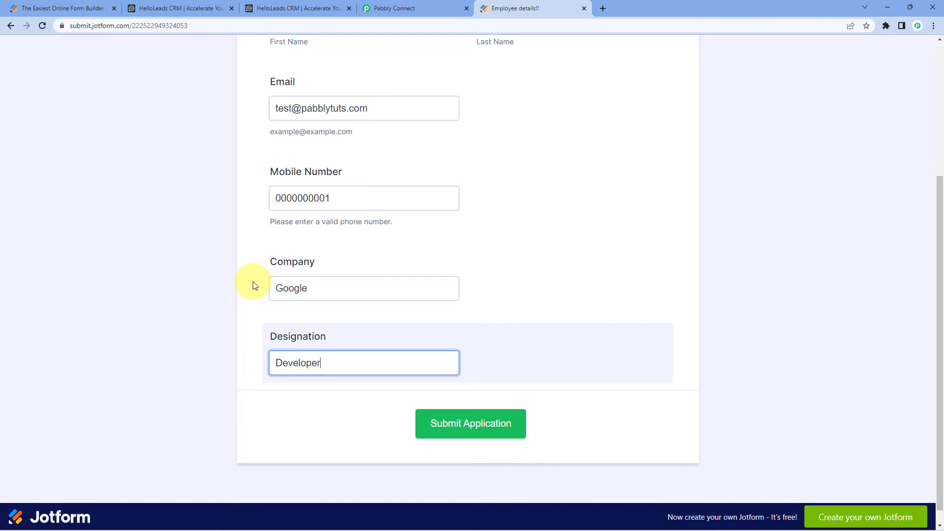
Review the completed Registration Form entries and submit the application
click(246, 284)
scroll(246, 276, up, 3)
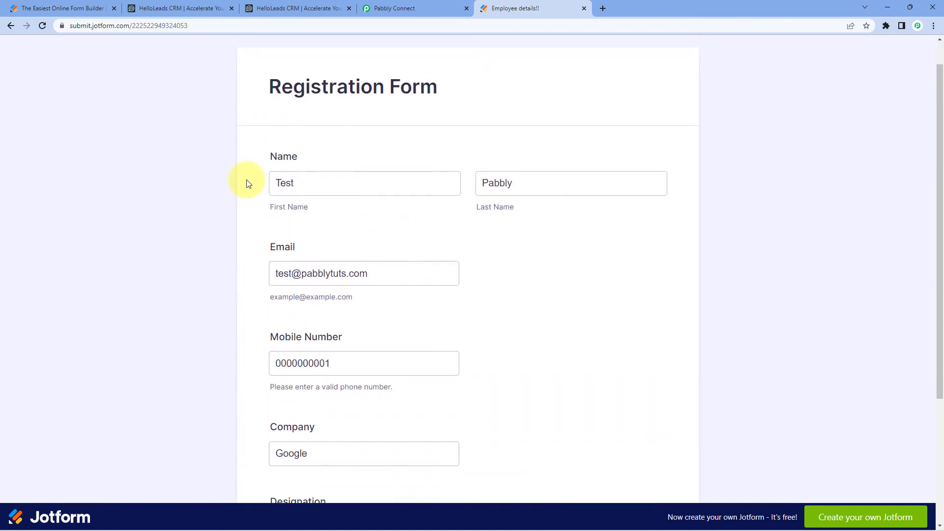
scroll(228, 206, down, 1)
scroll(231, 249, down, 2)
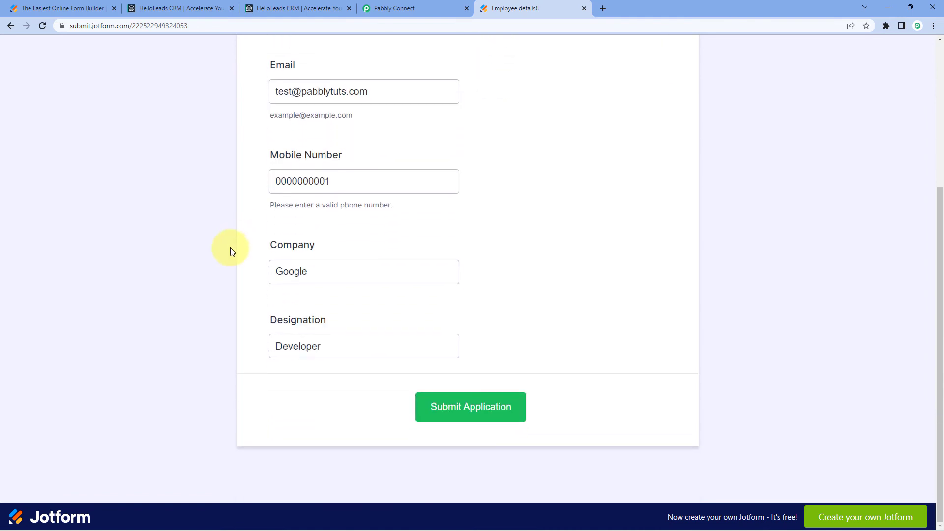
click(478, 425)
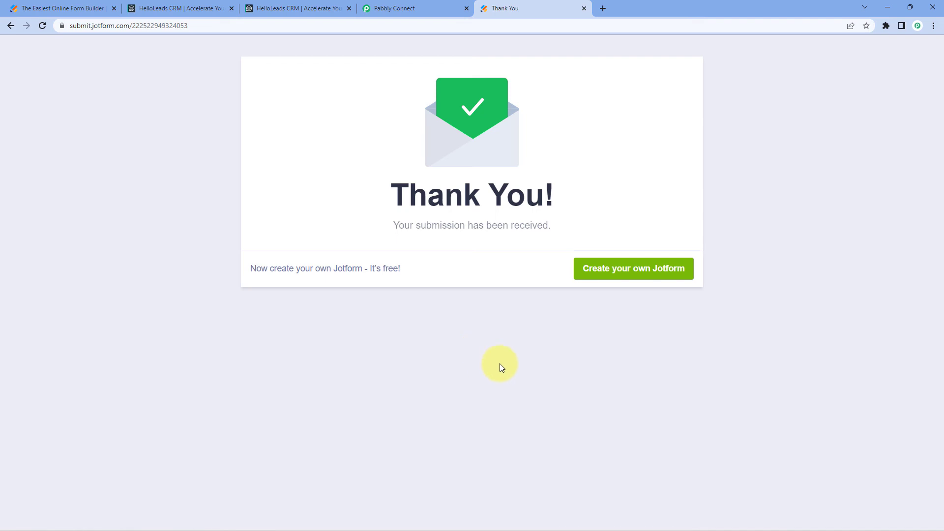
Switch to HelloLeads, refresh the PabConn leads list, and open the details of the new lead from Google
click(199, 12)
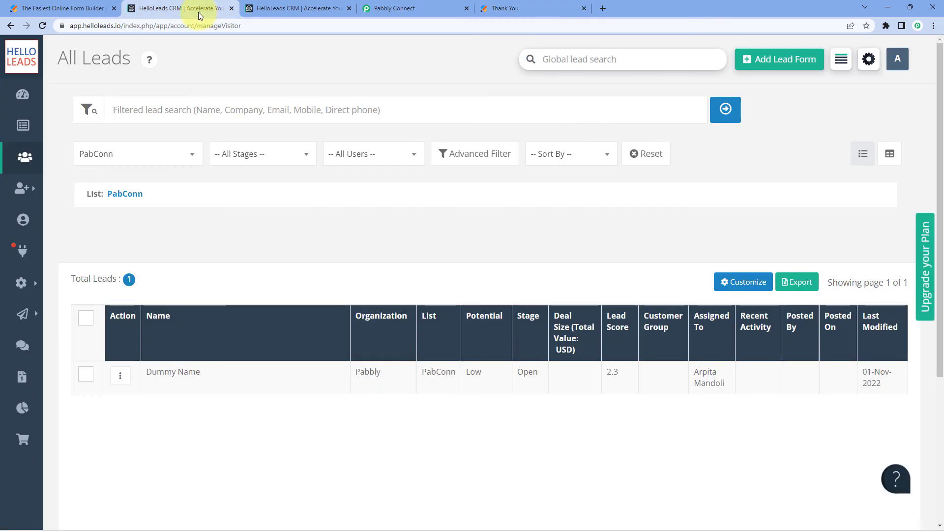
click(42, 26)
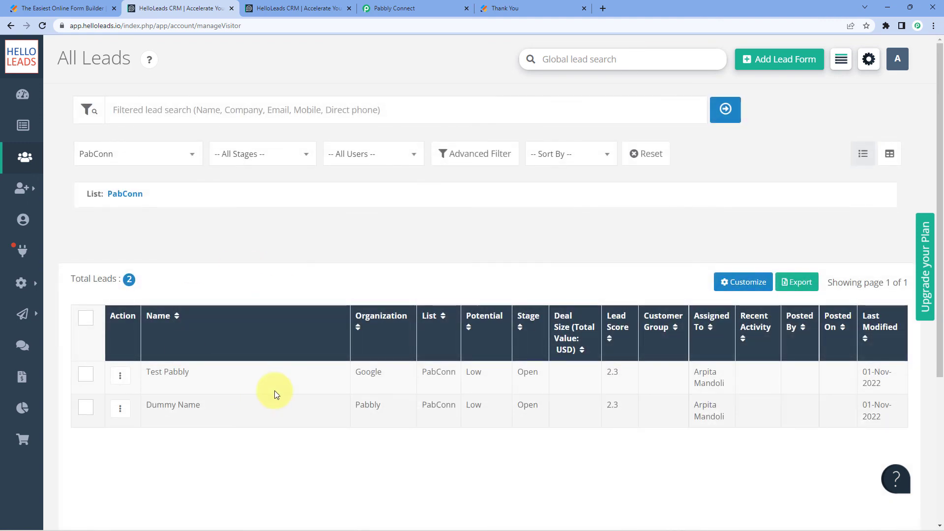
click(164, 374)
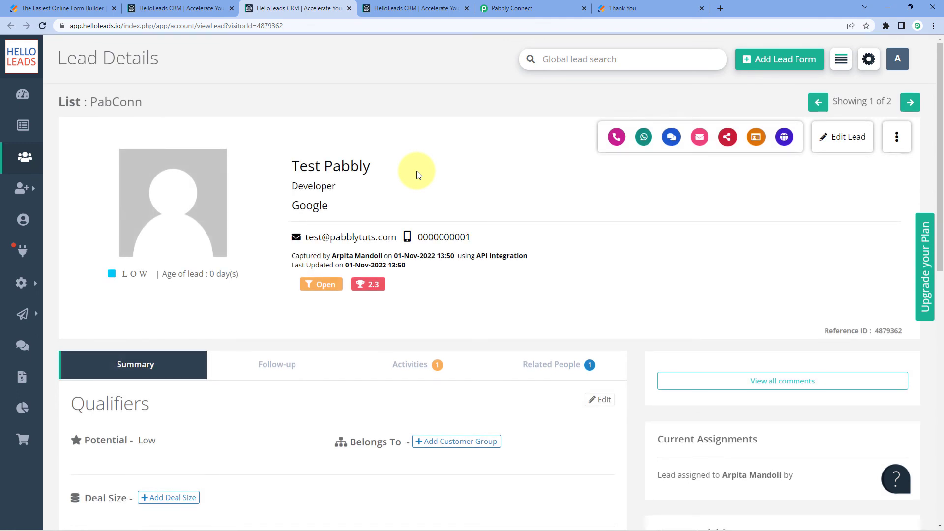
Check the lead's name, company, e-mail and mobile number, and return to the Jotform to HelloLeads workflow in Pabbly Connect
drag(369, 160, 281, 184)
click(363, 172)
drag(362, 207, 289, 205)
drag(398, 238, 308, 239)
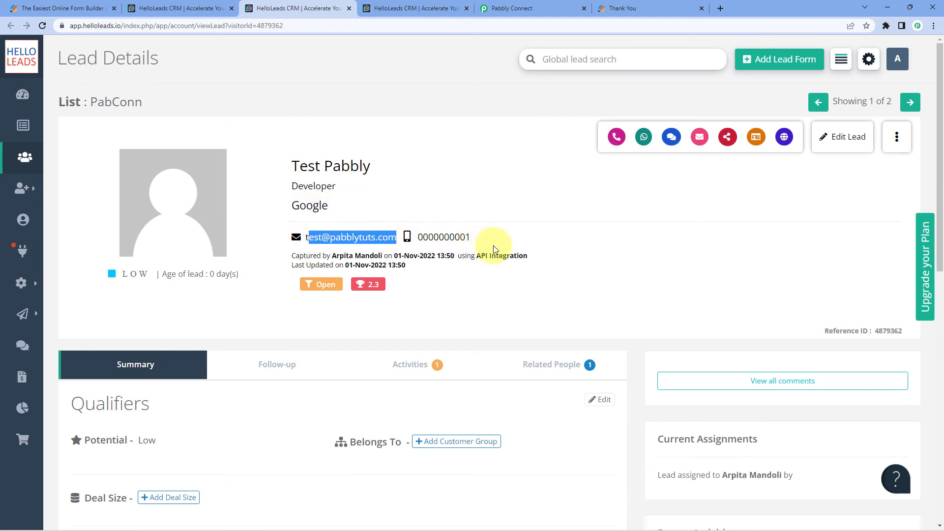
double_click(432, 237)
click(457, 204)
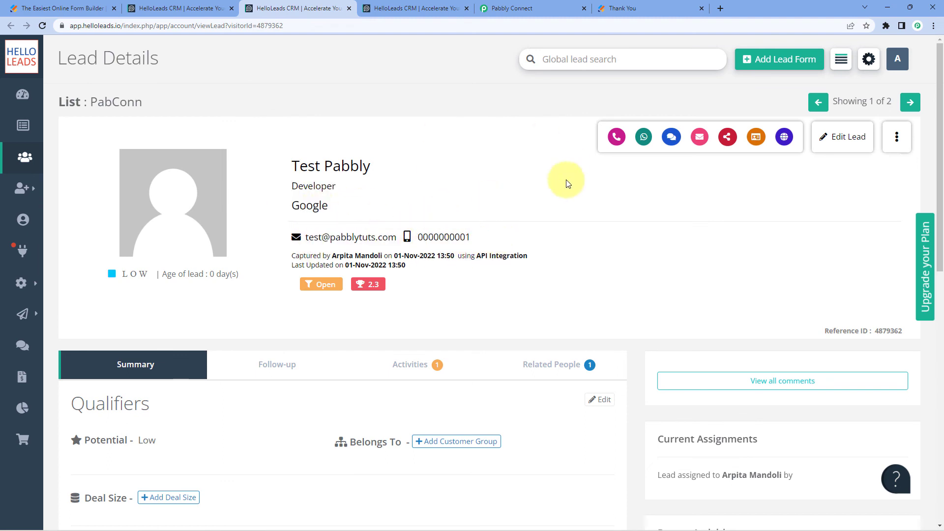
click(507, 7)
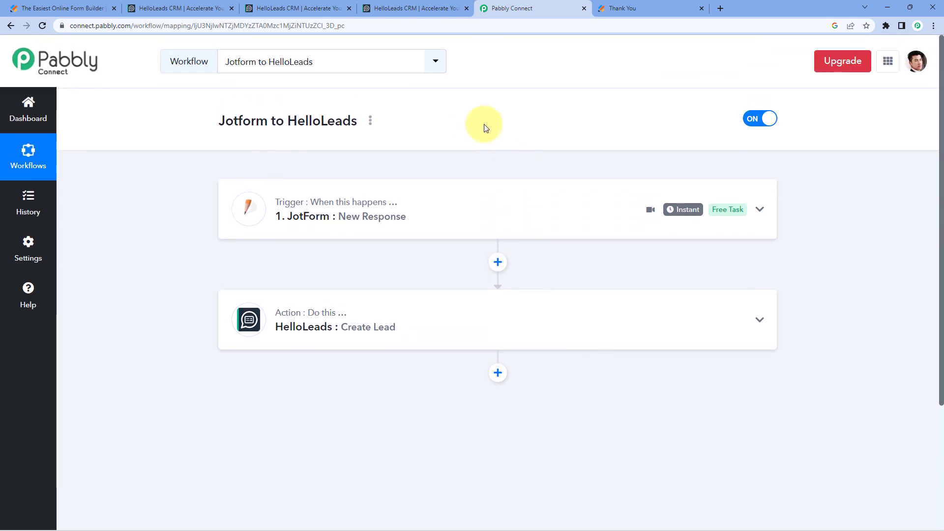